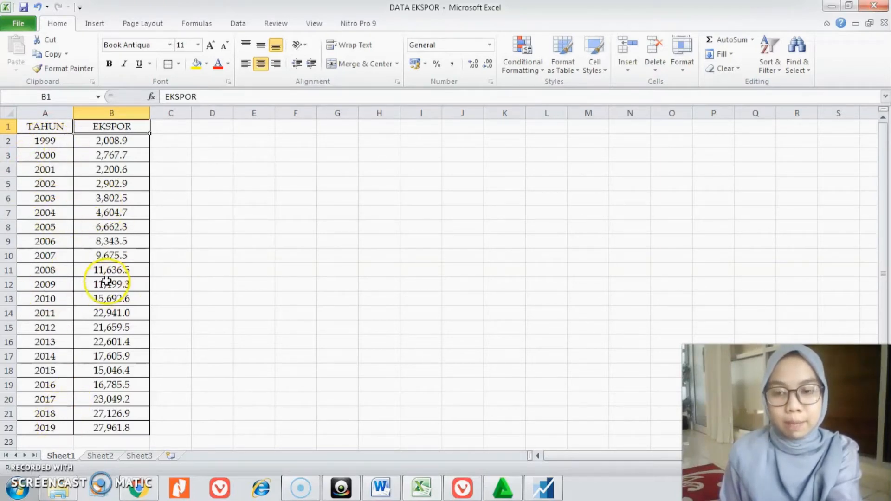
Step: Copy the export values in B2:B22 for 1999 to 2019 and switch to EViews
{"action": "left_click_drag", "start_coordinate": [108, 144], "coordinate": [145, 433]}
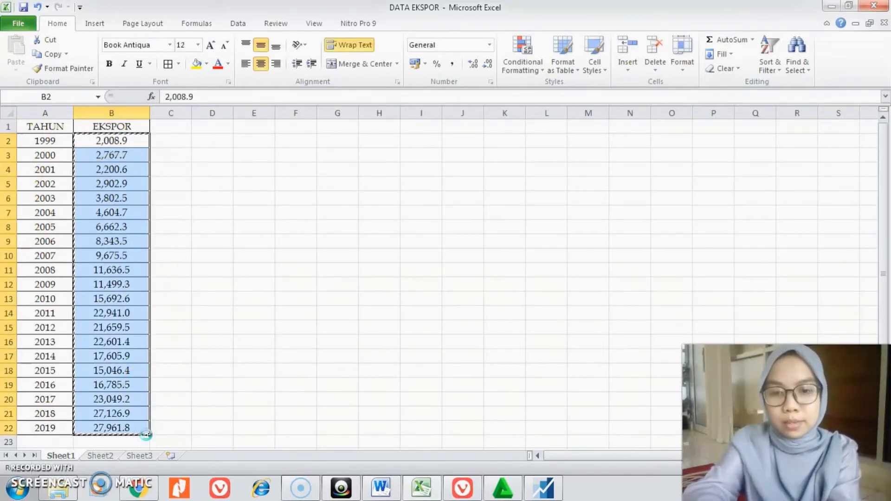
{"action": "key", "text": "ctrl+c"}
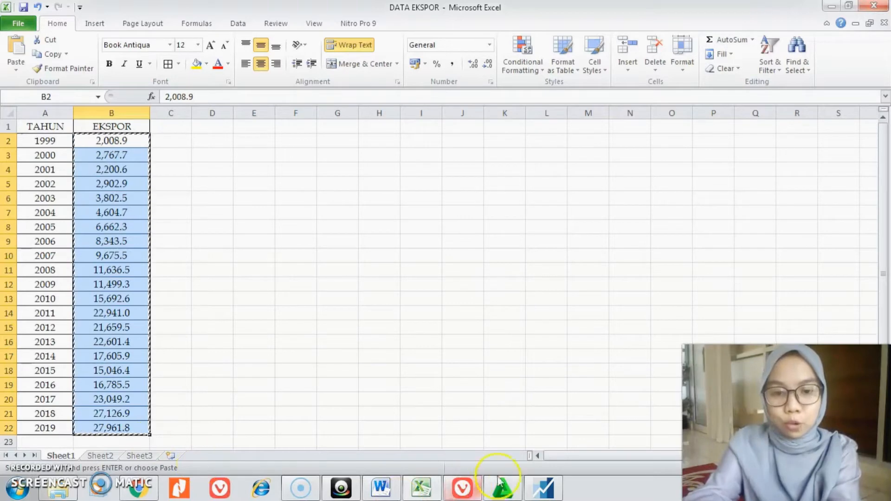
{"action": "left_click", "coordinate": [543, 489]}
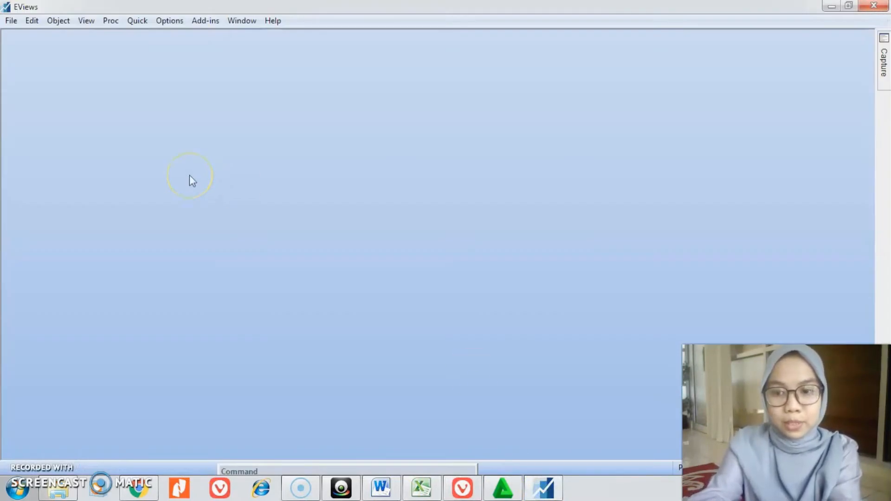
Step: Create a dated workfile with annual frequency, start date 1999 and end date 2024
{"action": "left_click", "coordinate": [10, 20]}
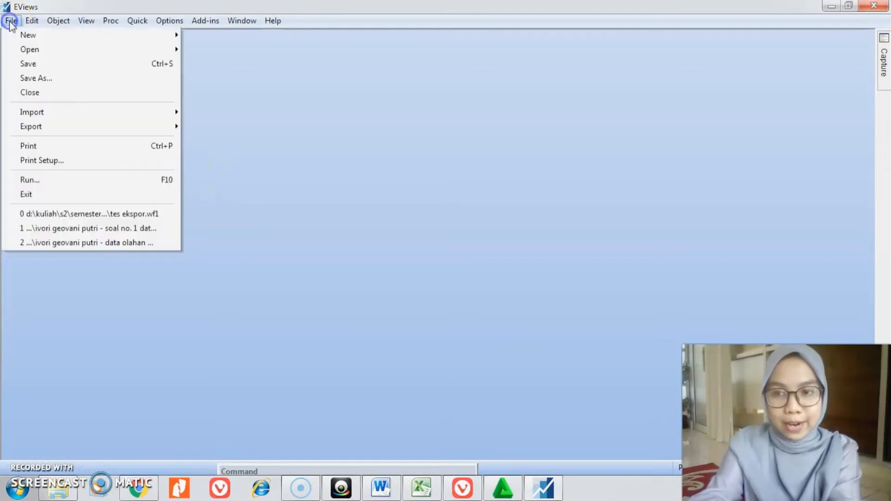
{"action": "mouse_move", "coordinate": [20, 36]}
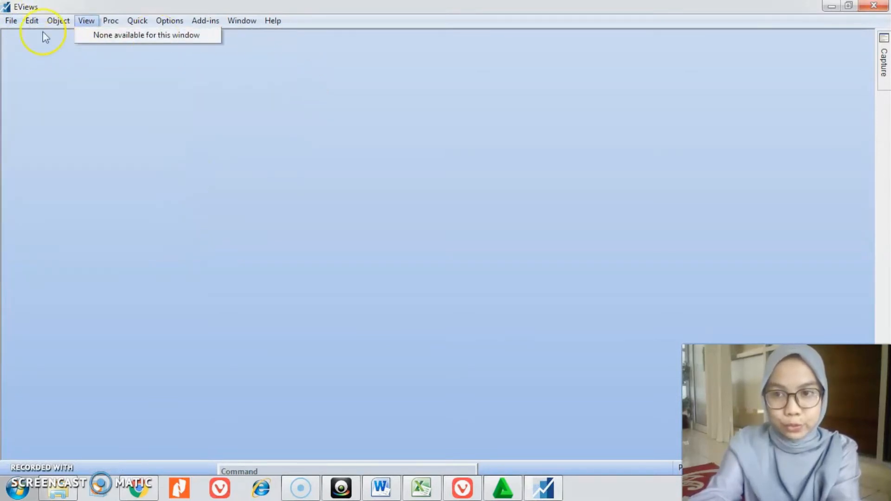
{"action": "mouse_move", "coordinate": [127, 39]}
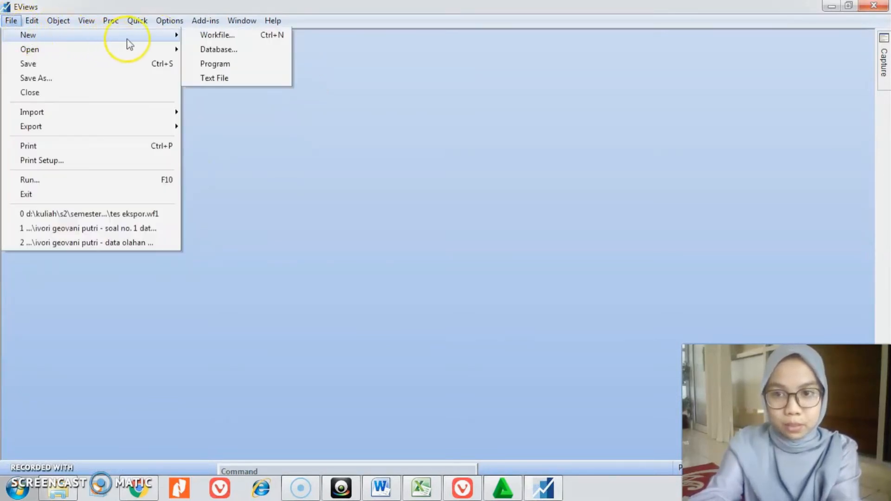
{"action": "left_click", "coordinate": [198, 42]}
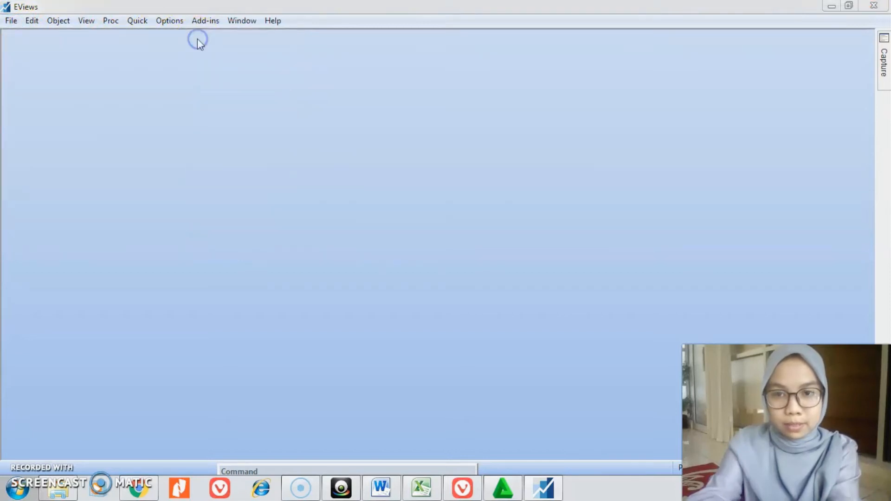
{"action": "left_click_drag", "start_coordinate": [413, 135], "coordinate": [127, 61]}
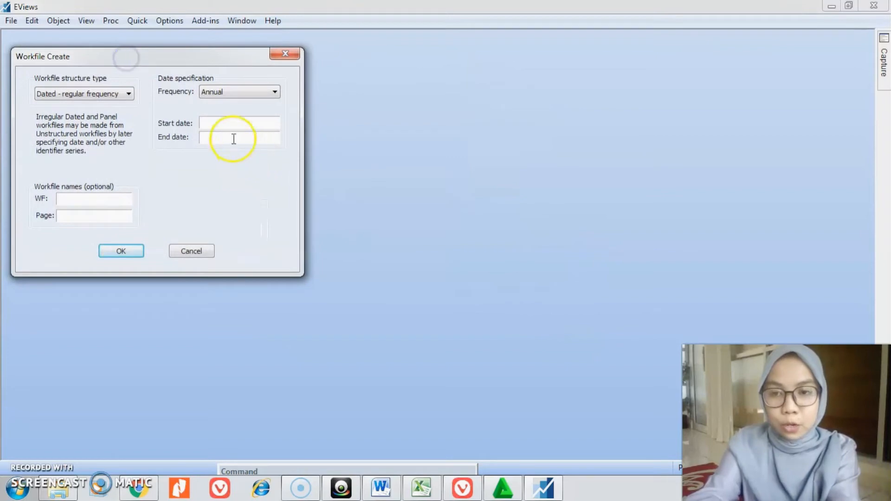
{"action": "left_click", "coordinate": [223, 126]}
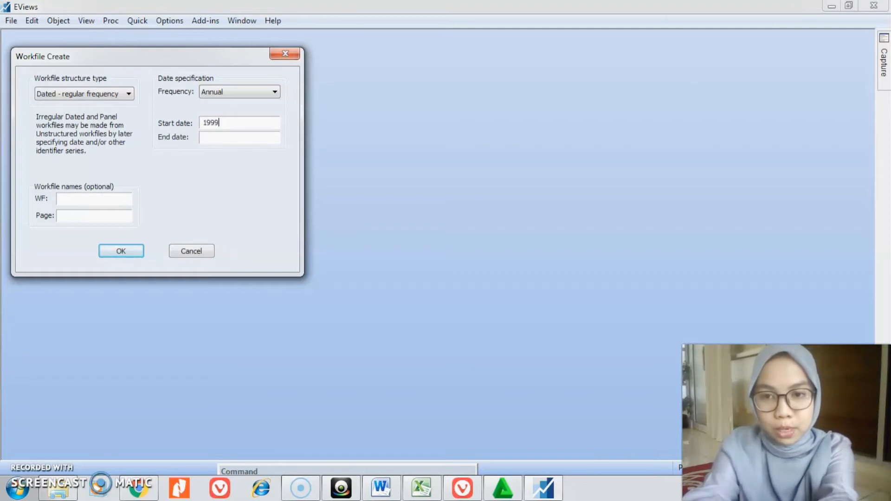
{"action": "left_click", "coordinate": [223, 137]}
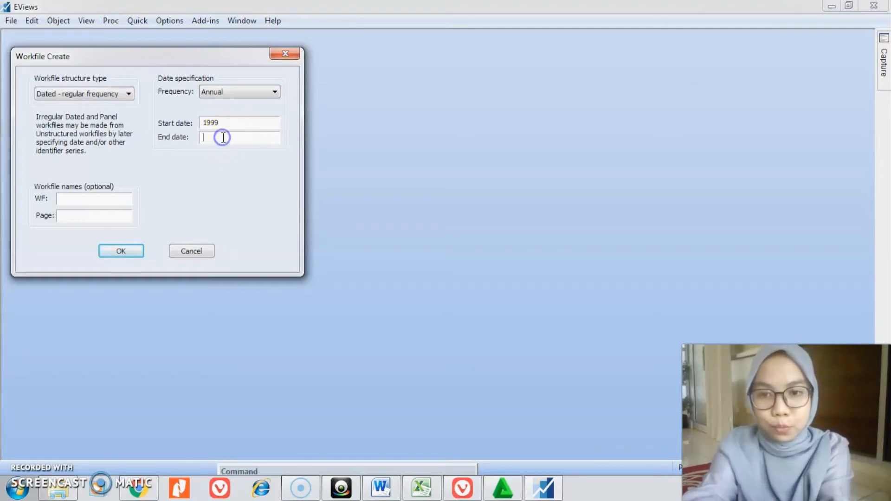
{"action": "type", "text": "202"}
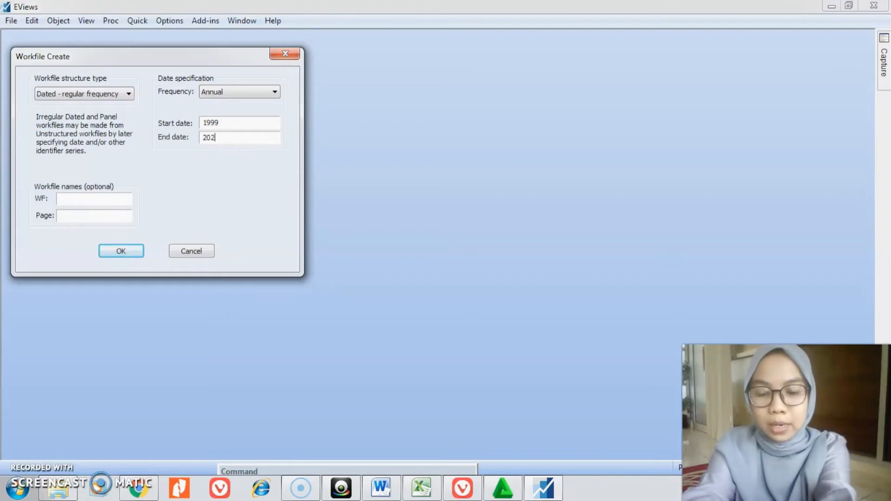
{"action": "type", "text": "4"}
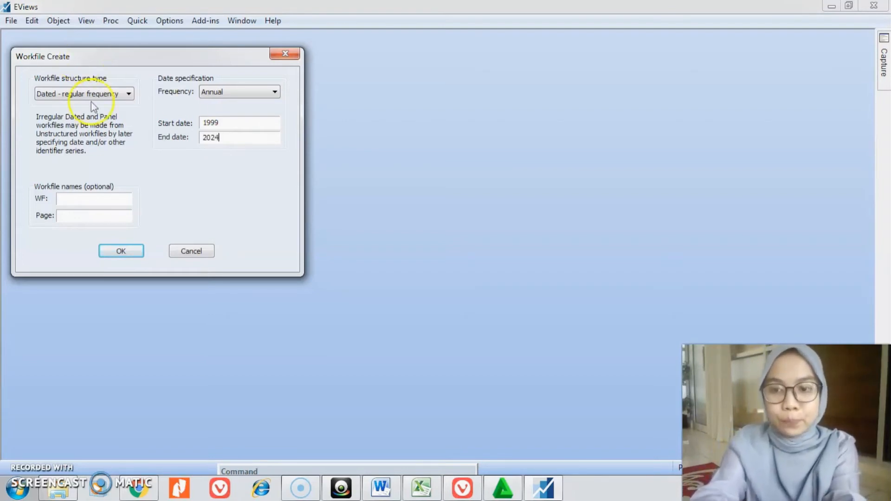
{"action": "left_click", "coordinate": [123, 253]}
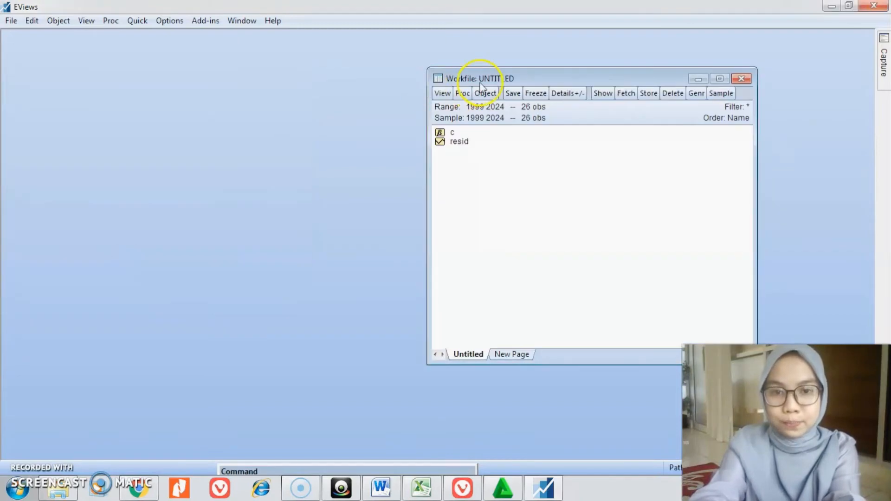
{"action": "left_click_drag", "start_coordinate": [481, 84], "coordinate": [66, 64]}
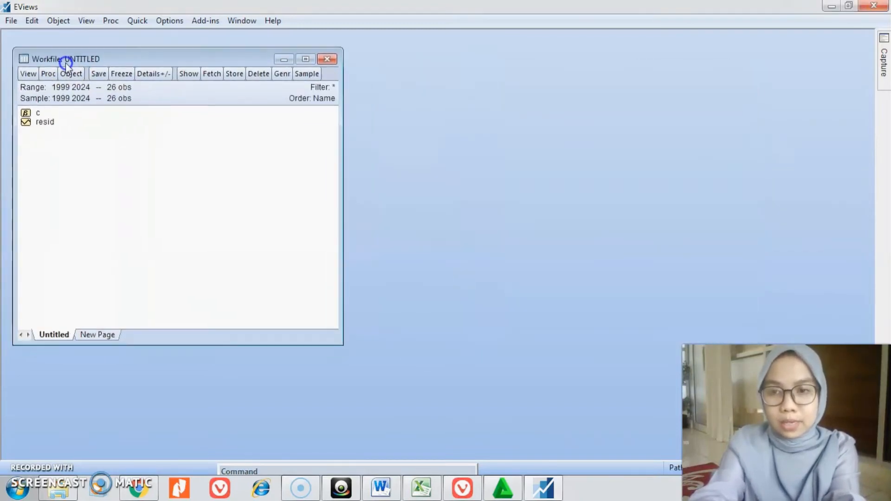
Step: Create an empty group and paste the copied export values into its first column starting at 1999
{"action": "left_click", "coordinate": [134, 20]}
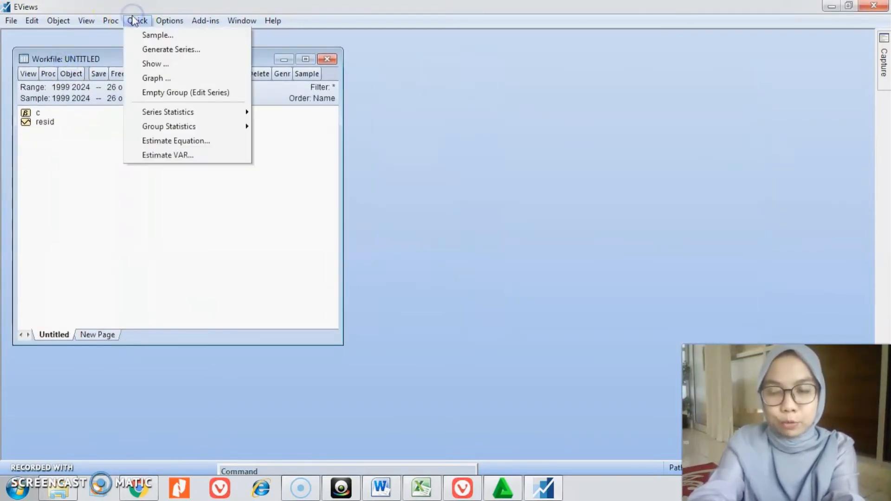
{"action": "left_click", "coordinate": [166, 93]}
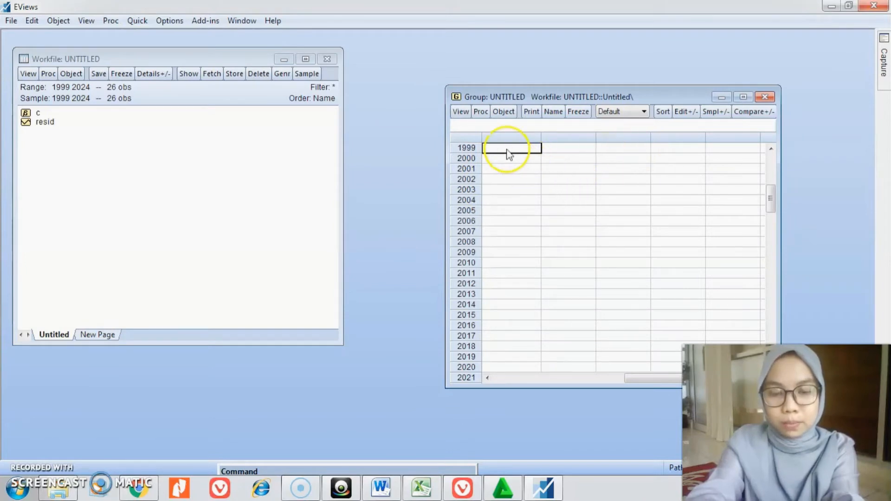
{"action": "left_click", "coordinate": [513, 158]}
{"action": "left_click", "coordinate": [509, 147]}
{"action": "key", "text": "ctrl+v"}
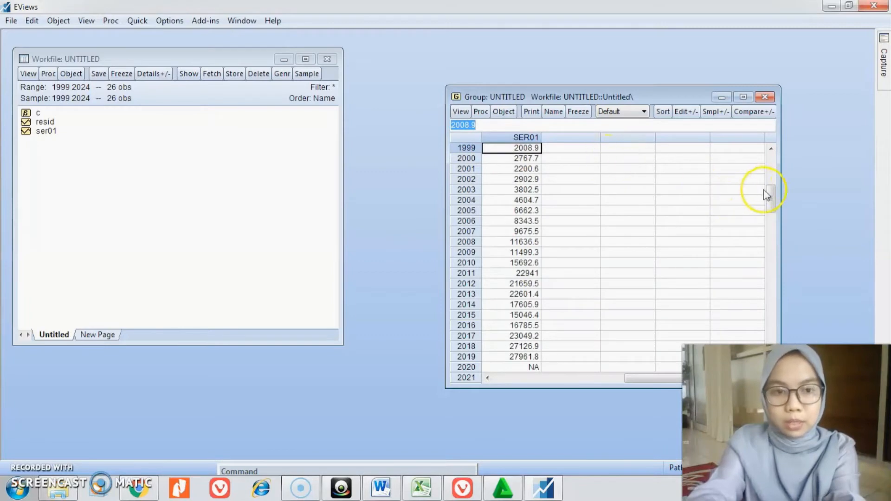
Step: Rename the pasted series as EKSPOR
{"action": "left_click_drag", "start_coordinate": [771, 194], "coordinate": [768, 153]}
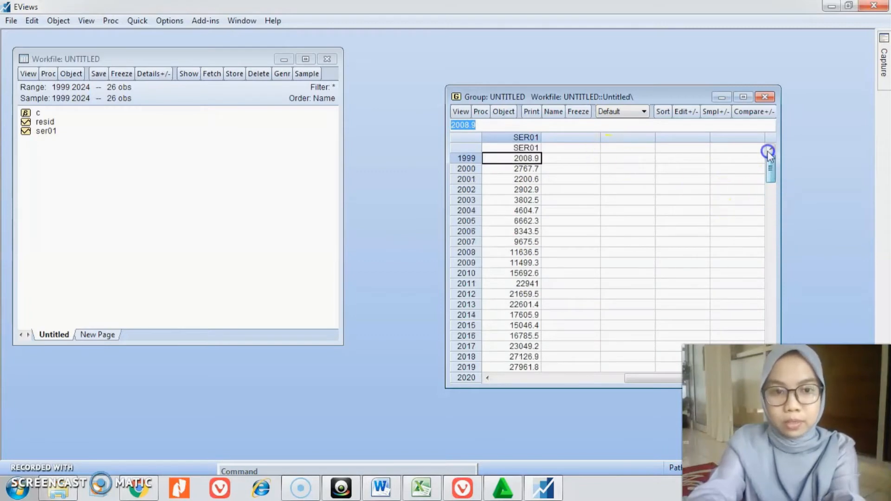
{"action": "left_click", "coordinate": [505, 148]}
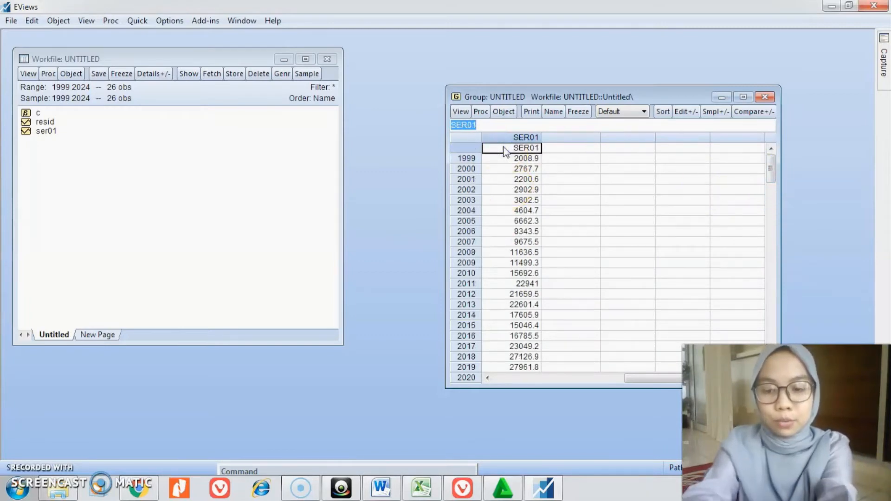
{"action": "type", "text": "EKPO"}
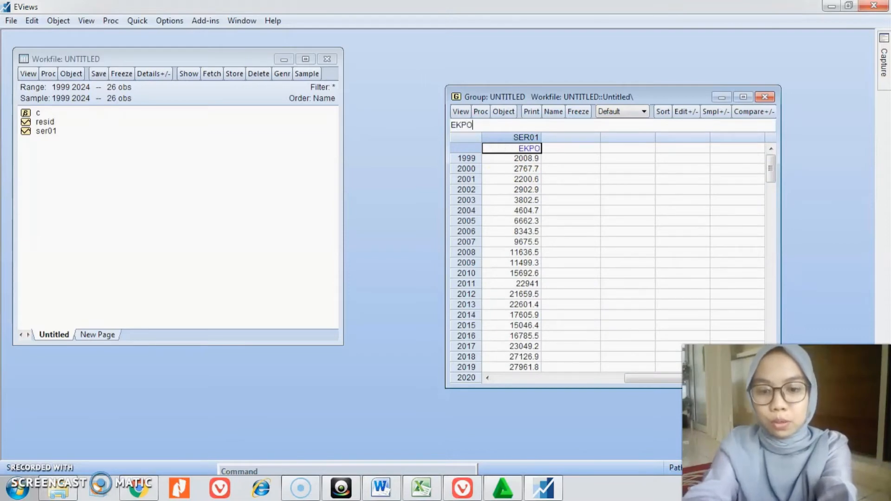
{"action": "type", "text": "R"}
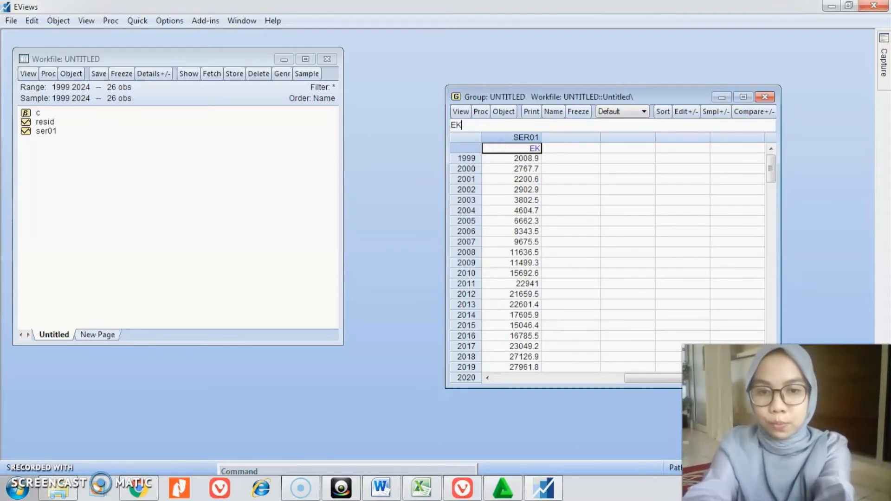
{"action": "type", "text": "OR"}
{"action": "key", "text": "Return"}
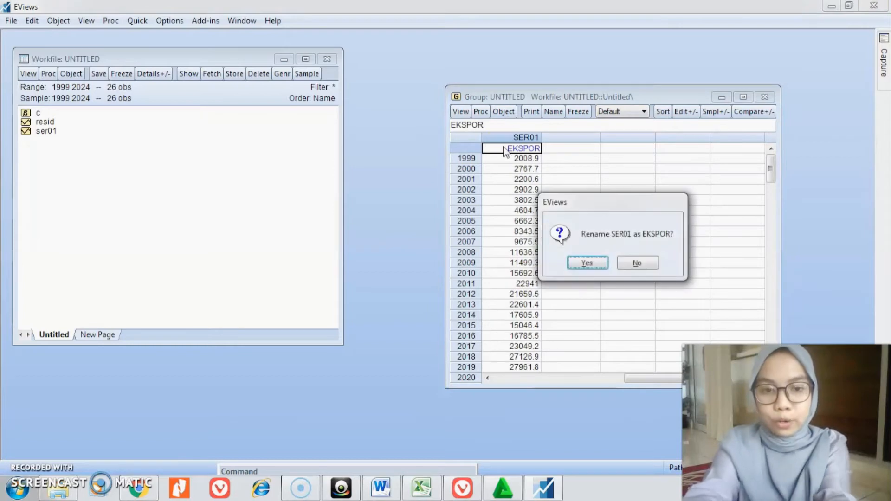
{"action": "left_click", "coordinate": [580, 264]}
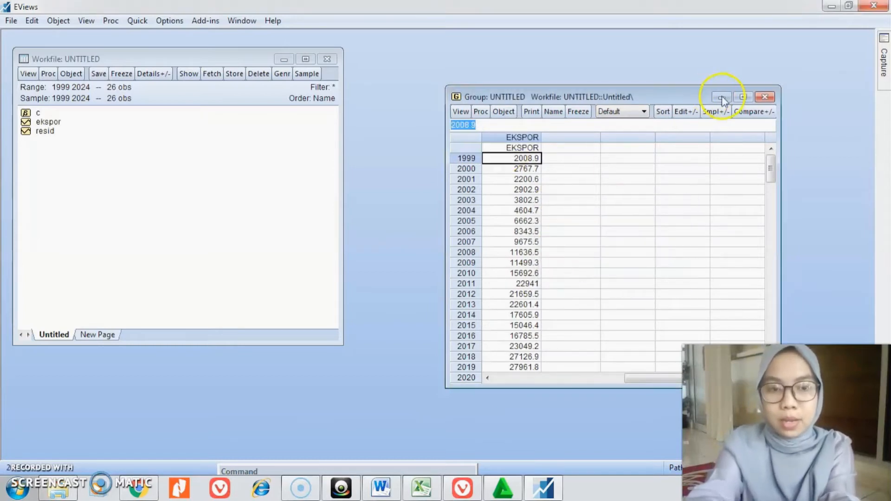
Step: Close the untitled group by deleting it, and open the ekspor series beside the workfile
{"action": "left_click", "coordinate": [765, 98]}
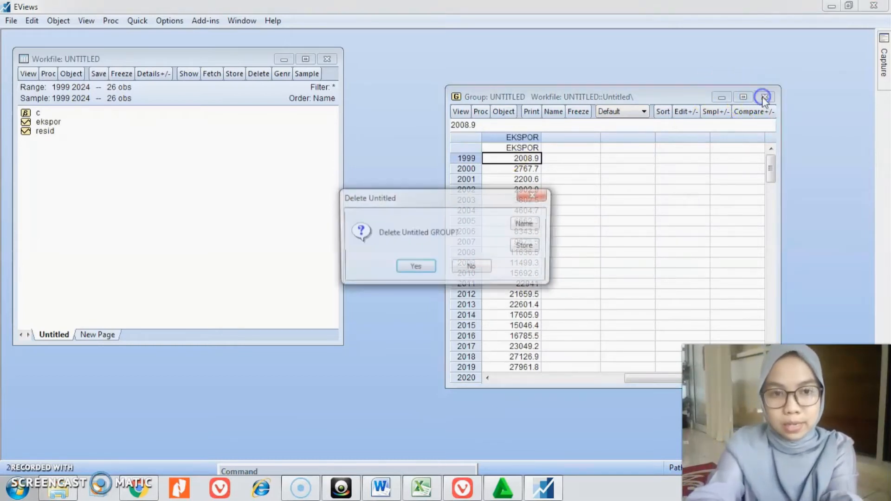
{"action": "left_click", "coordinate": [416, 265]}
{"action": "left_click", "coordinate": [34, 123]}
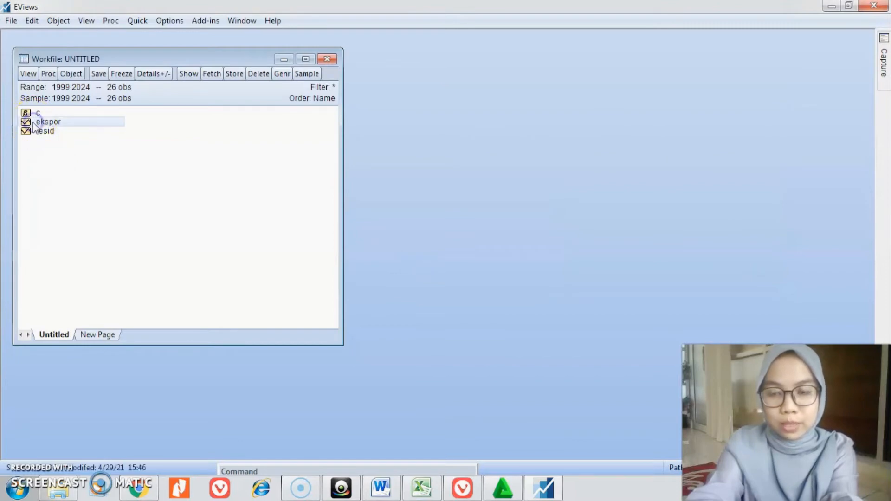
{"action": "left_click", "coordinate": [42, 126]}
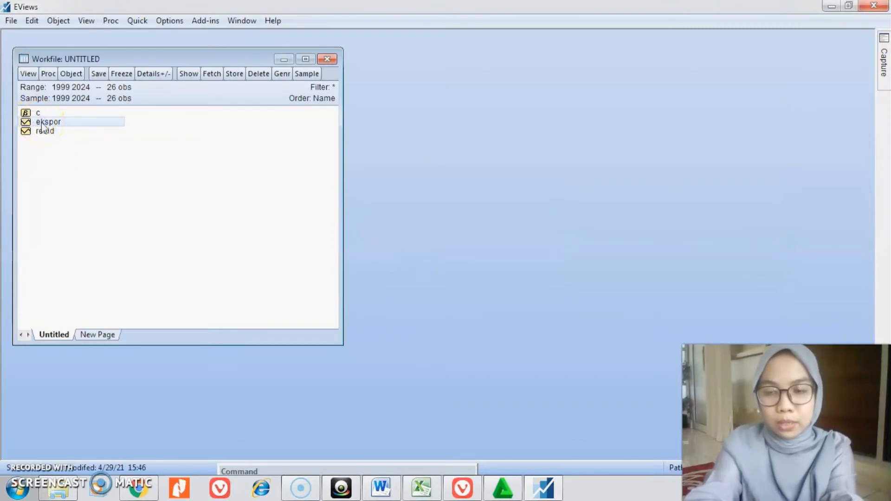
{"action": "right_click", "coordinate": [42, 125]}
{"action": "left_click", "coordinate": [52, 131]}
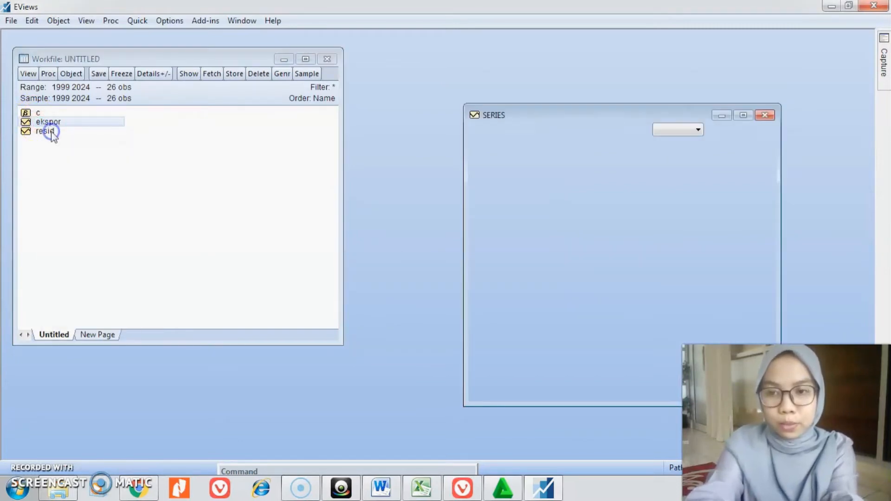
{"action": "left_click_drag", "start_coordinate": [516, 116], "coordinate": [298, 57]}
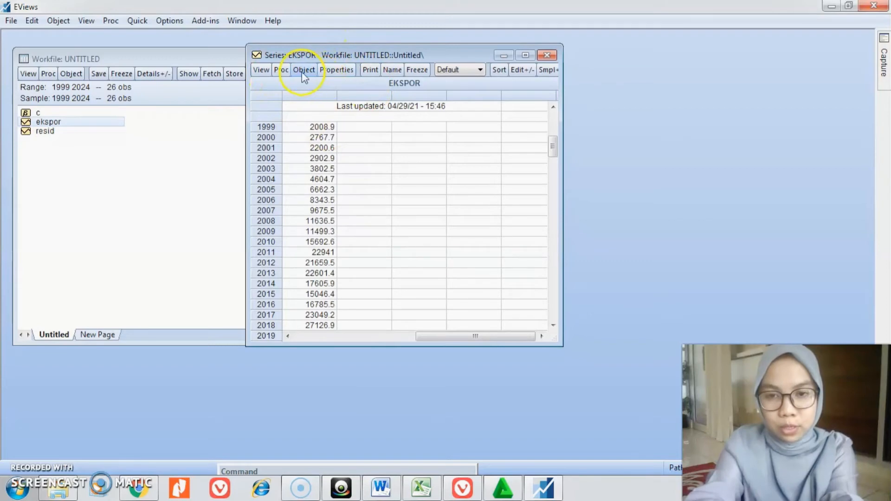
Step: Run an Augmented Dickey-Fuller unit root test on EKSPOR at level with intercept, and enlarge the results to examine the probability
{"action": "left_click", "coordinate": [263, 69]}
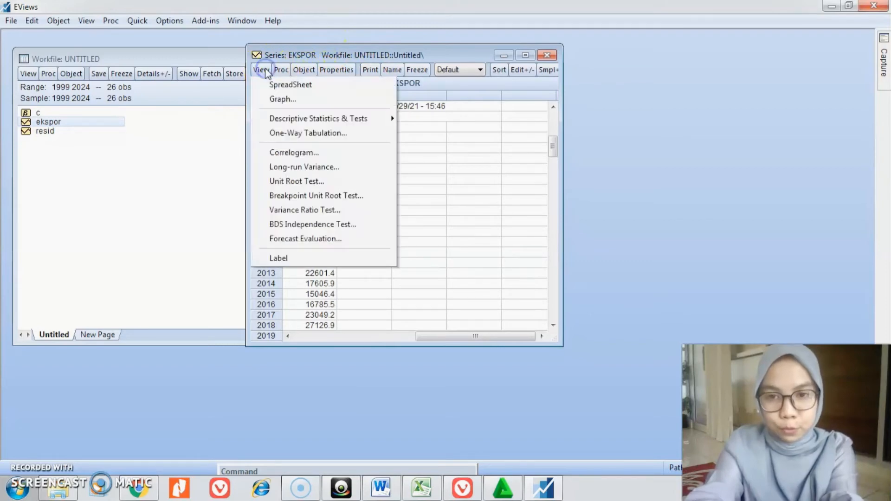
{"action": "left_click", "coordinate": [294, 181]}
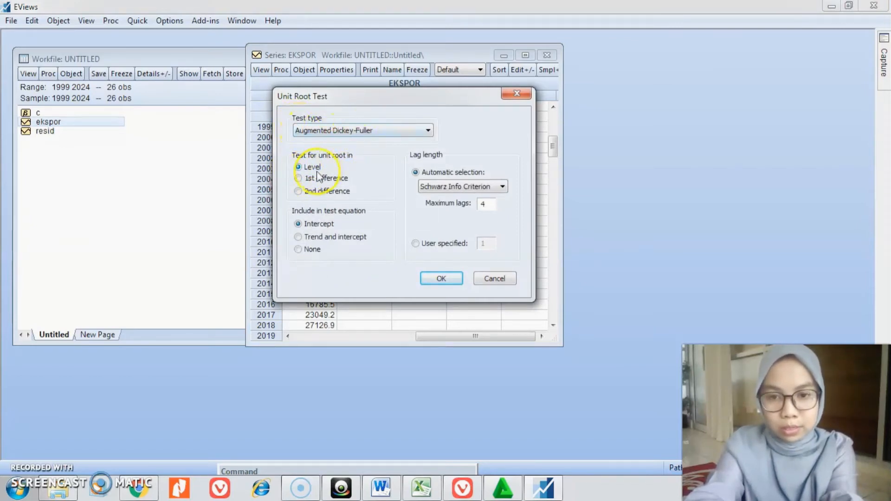
{"action": "left_click", "coordinate": [433, 279]}
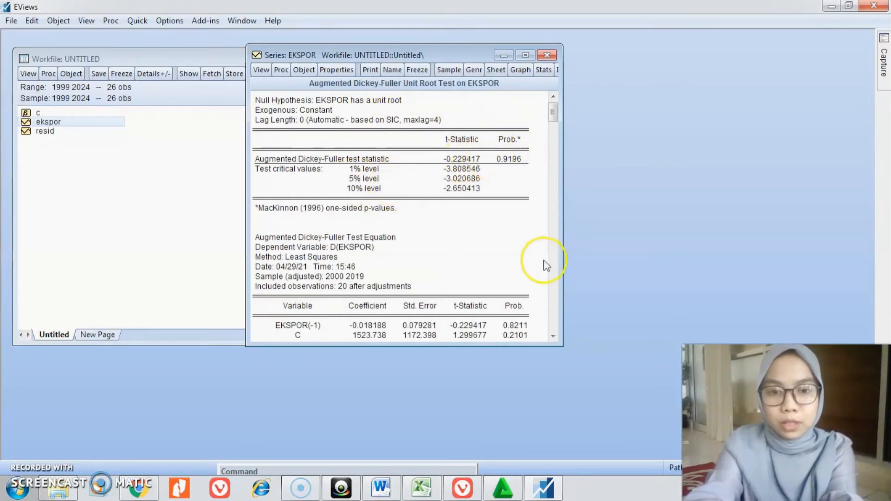
{"action": "left_click_drag", "start_coordinate": [559, 346], "coordinate": [573, 459]}
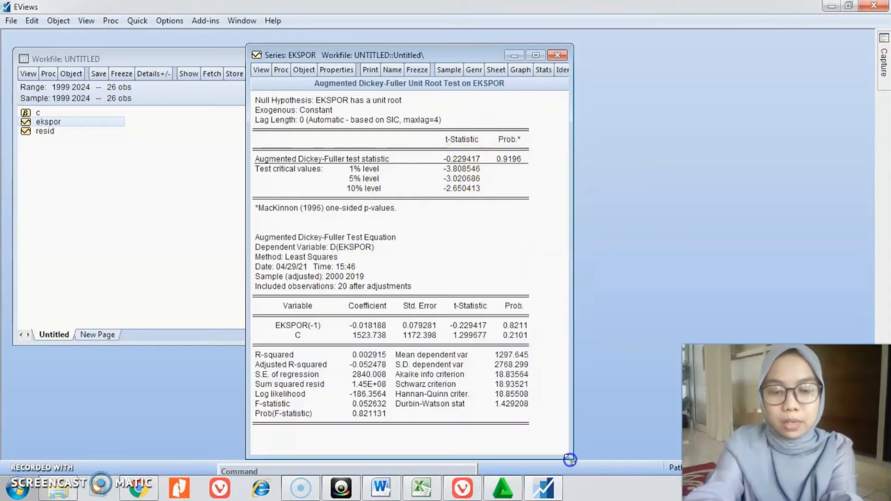
{"action": "left_click", "coordinate": [499, 163]}
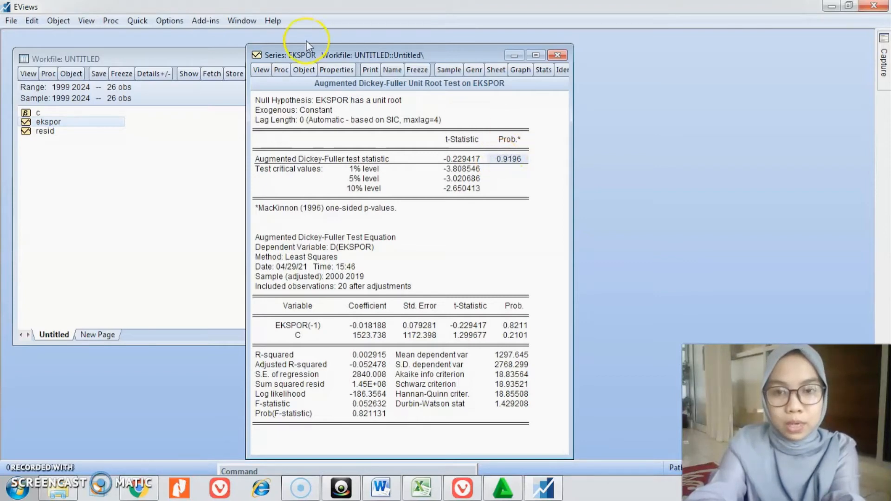
Step: Run an Augmented Dickey-Fuller unit root test on EKSPOR in 1st difference with intercept, and enlarge the results to examine the probability
{"action": "left_click_drag", "start_coordinate": [269, 58], "coordinate": [237, 47]}
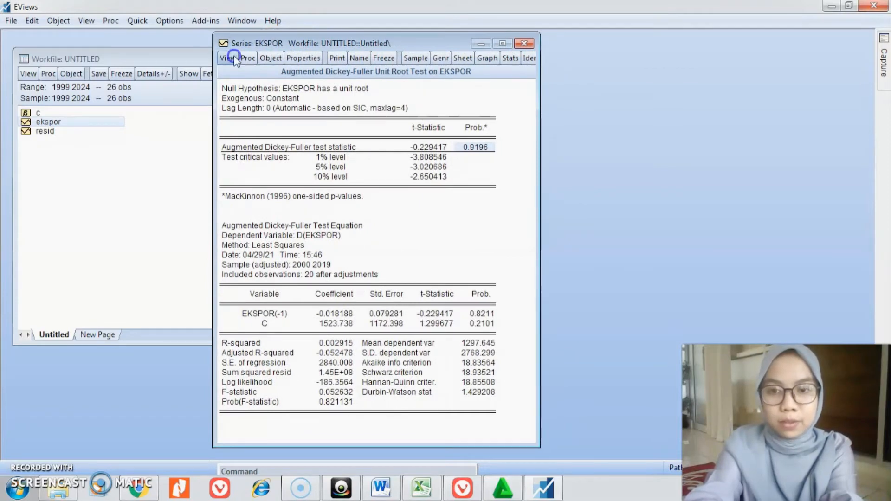
{"action": "left_click", "coordinate": [234, 59]}
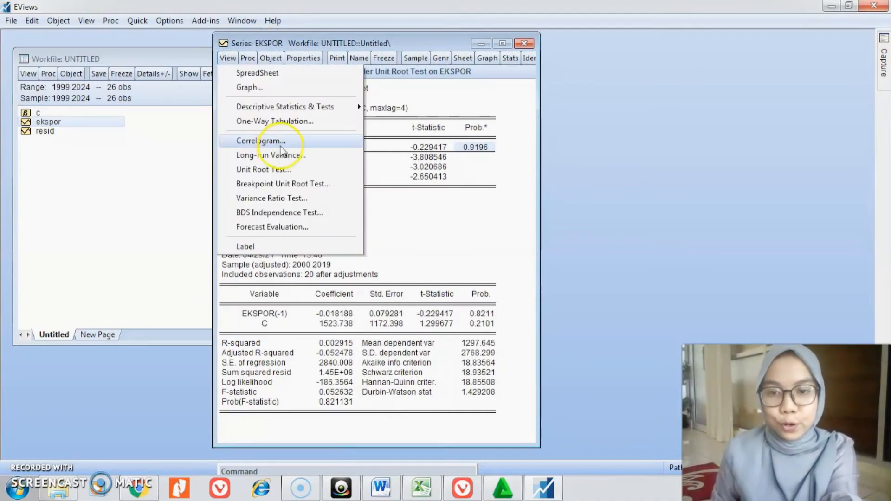
{"action": "left_click", "coordinate": [280, 171]}
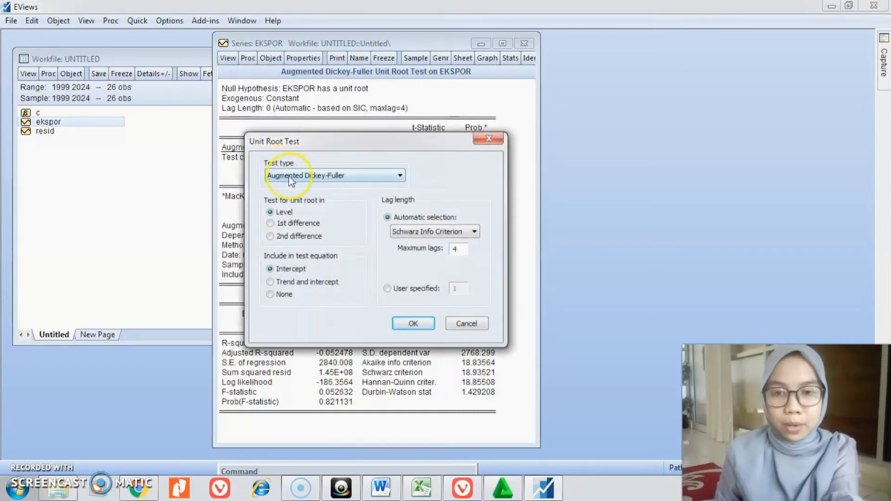
{"action": "left_click", "coordinate": [427, 322]}
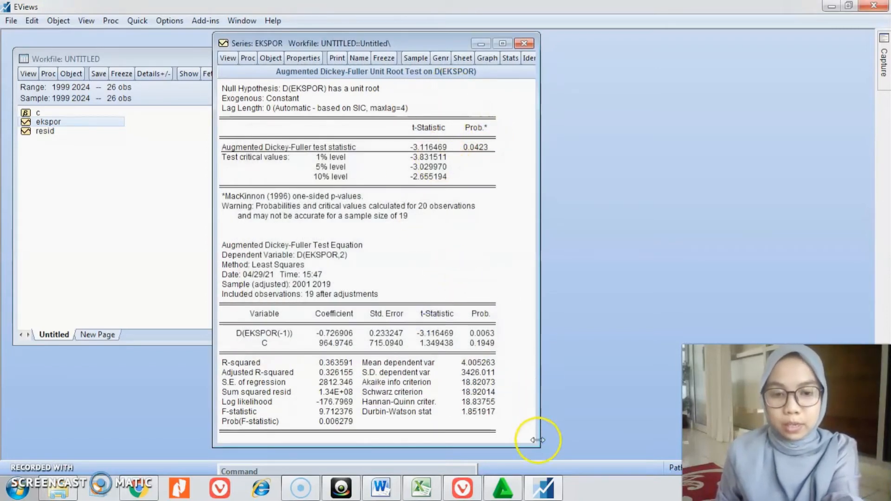
{"action": "left_click_drag", "start_coordinate": [538, 449], "coordinate": [542, 459]}
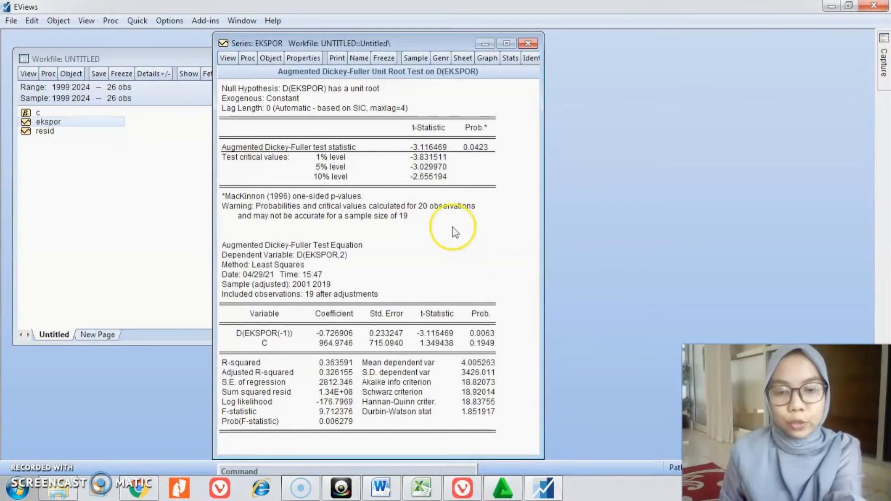
{"action": "left_click", "coordinate": [468, 148]}
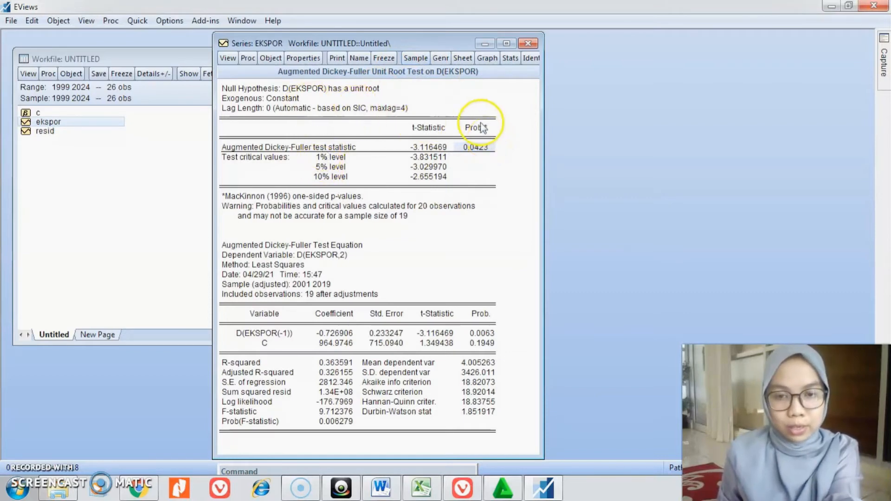
Step: Display the correlogram of EKSPOR at level with 12 lags
{"action": "left_click", "coordinate": [228, 58]}
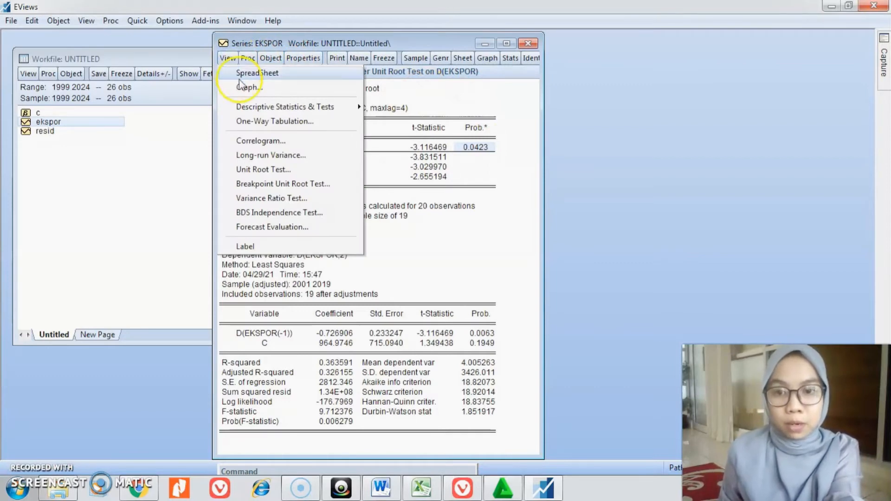
{"action": "left_click", "coordinate": [253, 141]}
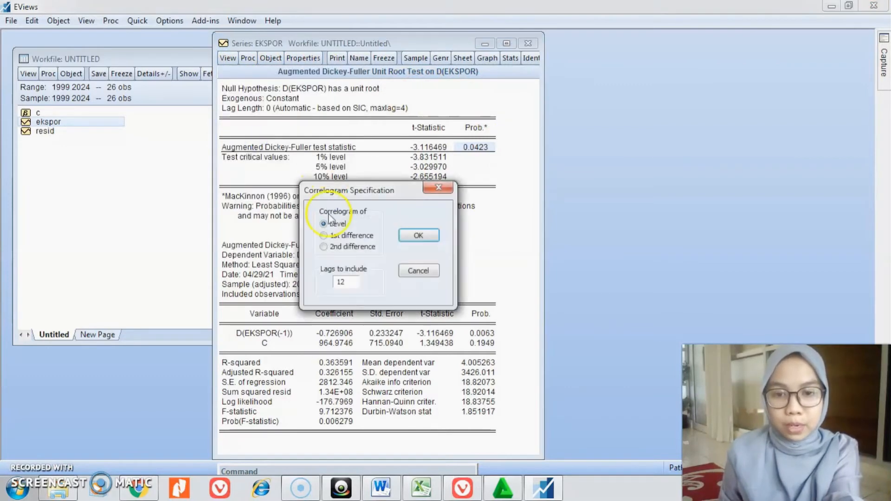
{"action": "left_click", "coordinate": [420, 235]}
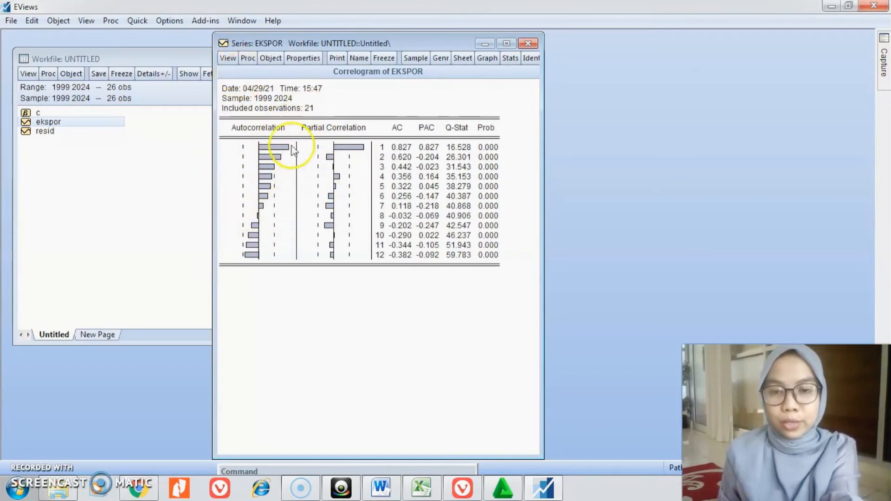
Step: Display the correlogram of EKSPOR in 1st difference with 12 lags, and close the series window after examining it
{"action": "left_click", "coordinate": [226, 61]}
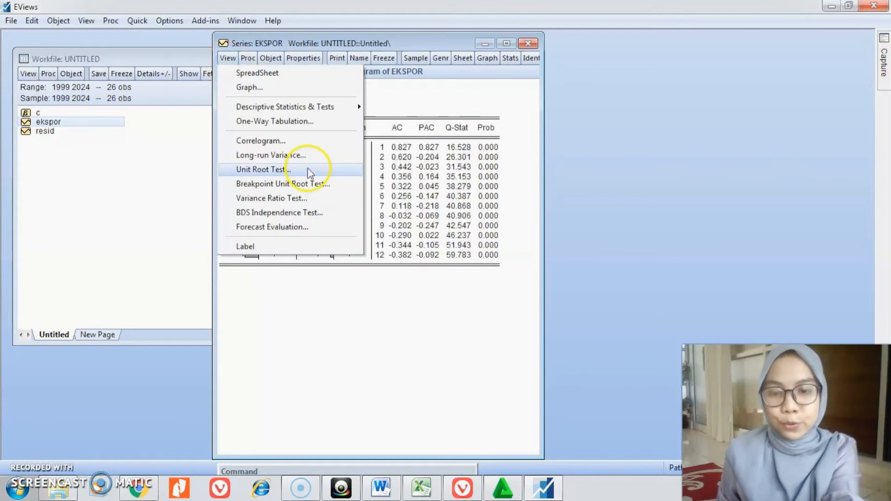
{"action": "left_click", "coordinate": [294, 141]}
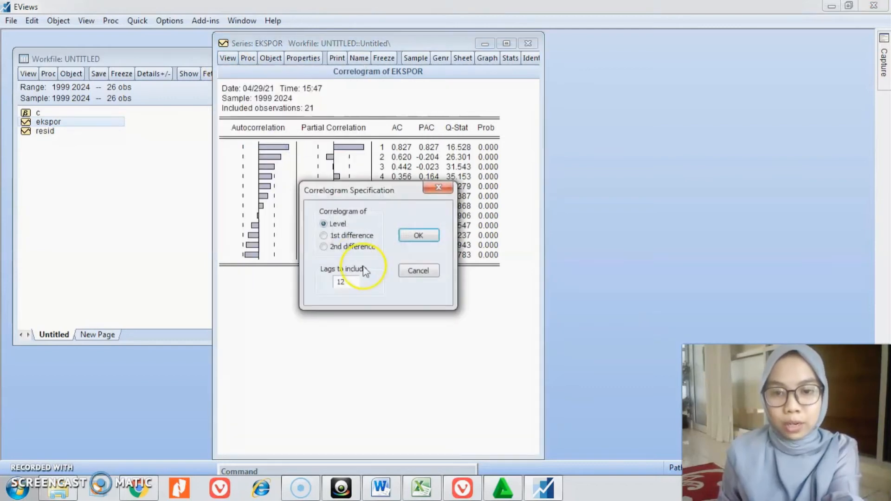
{"action": "left_click", "coordinate": [324, 235]}
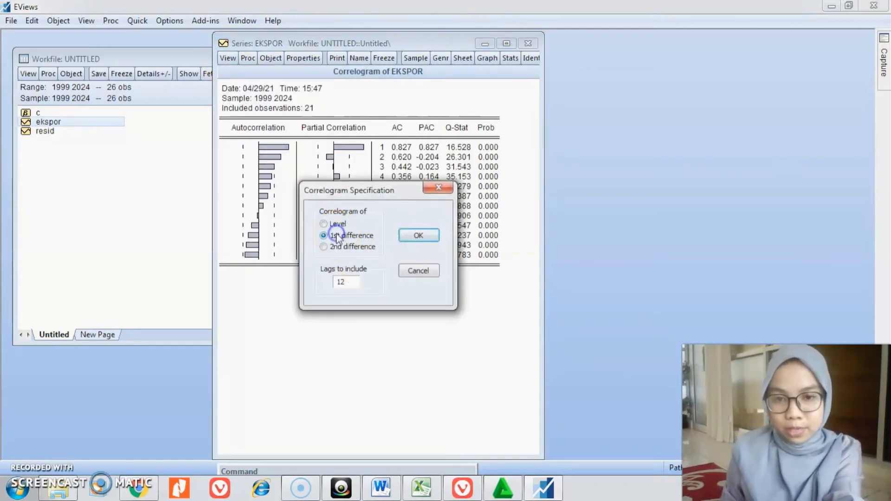
{"action": "left_click", "coordinate": [419, 237]}
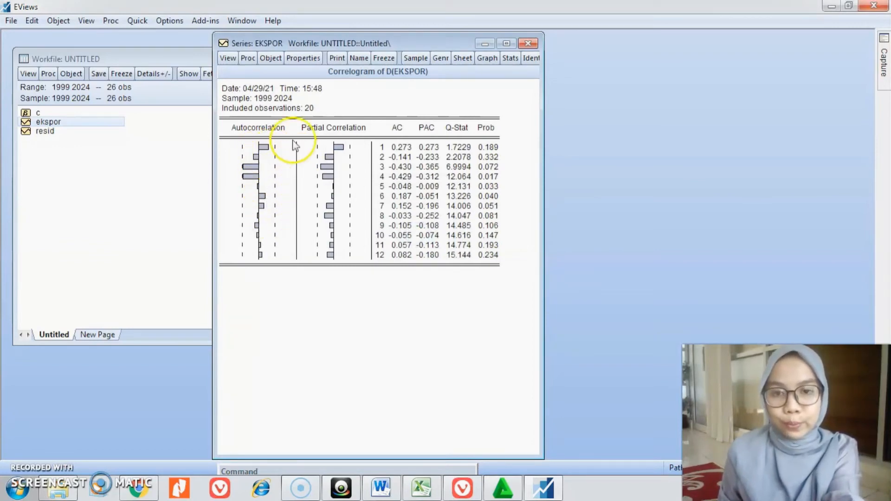
{"action": "left_click_drag", "start_coordinate": [244, 47], "coordinate": [210, 44]}
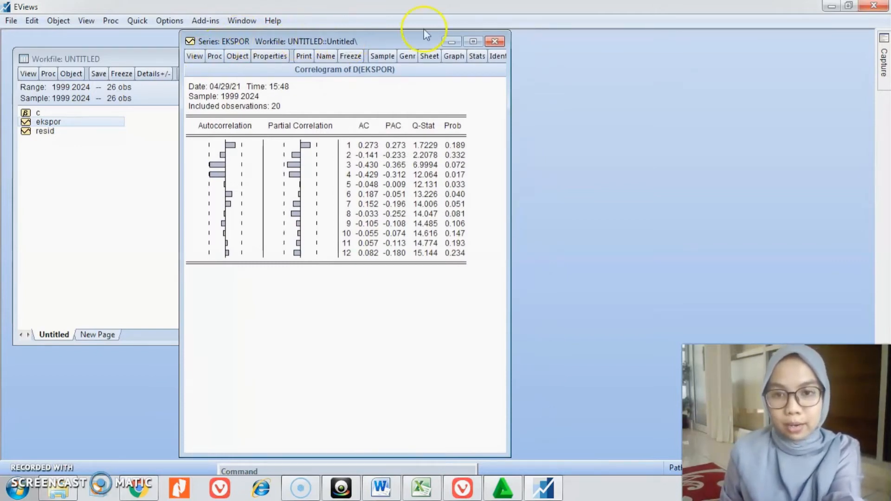
{"action": "left_click", "coordinate": [490, 41]}
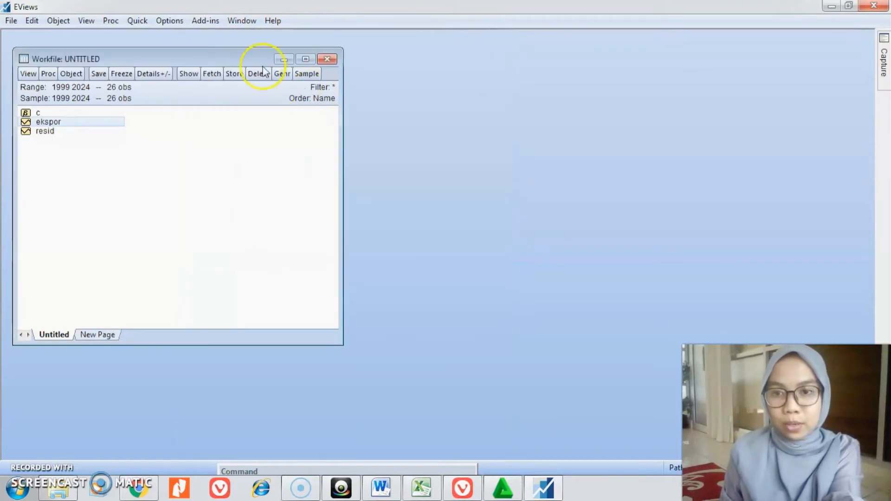
Step: Estimate the least squares equation D(EKSPOR) C AR(1) over the 1999 2024 sample, and place the results beside the workfile to examine the summary statistics
{"action": "left_click", "coordinate": [134, 29]}
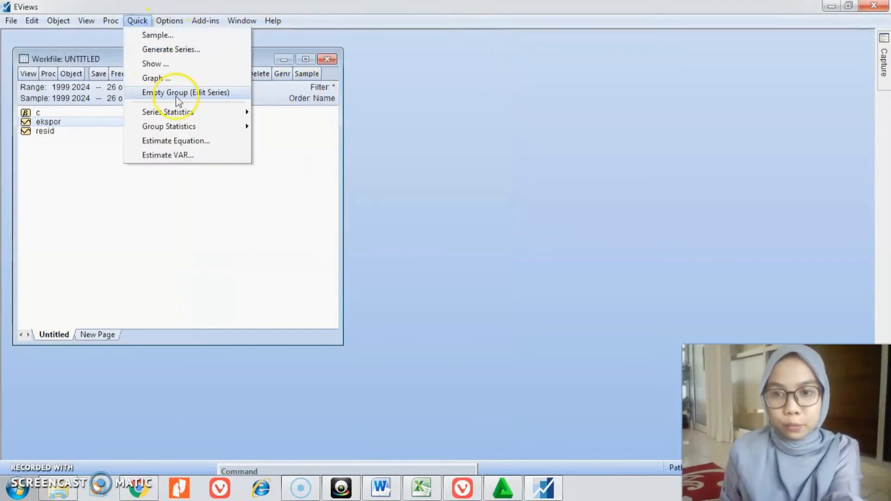
{"action": "left_click", "coordinate": [175, 141]}
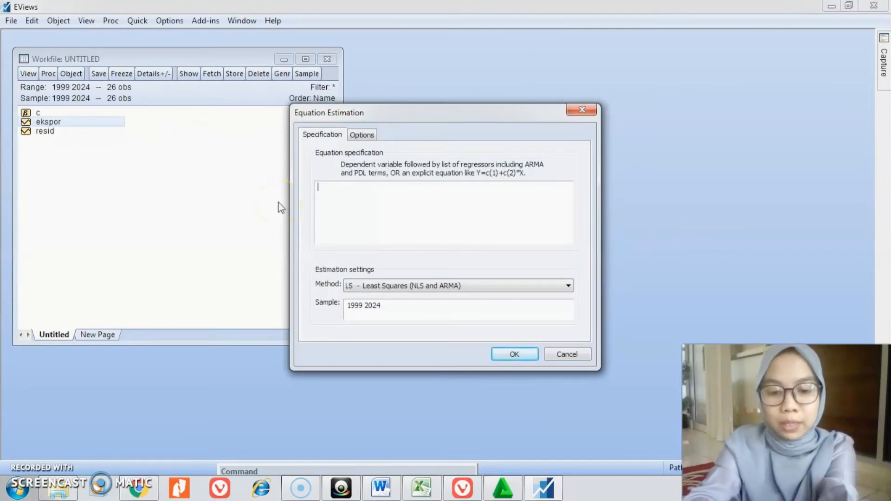
{"action": "type", "text": "D(EKSPO"}
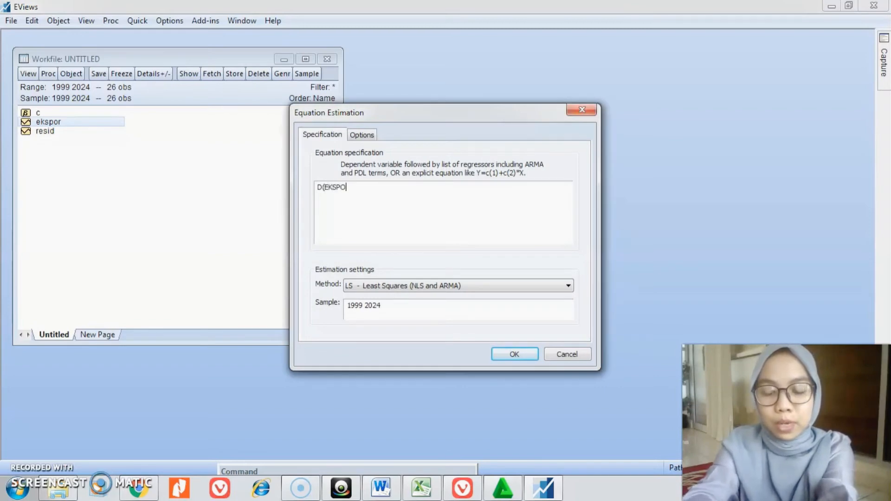
{"action": "type", "text": "R) C AR(1"}
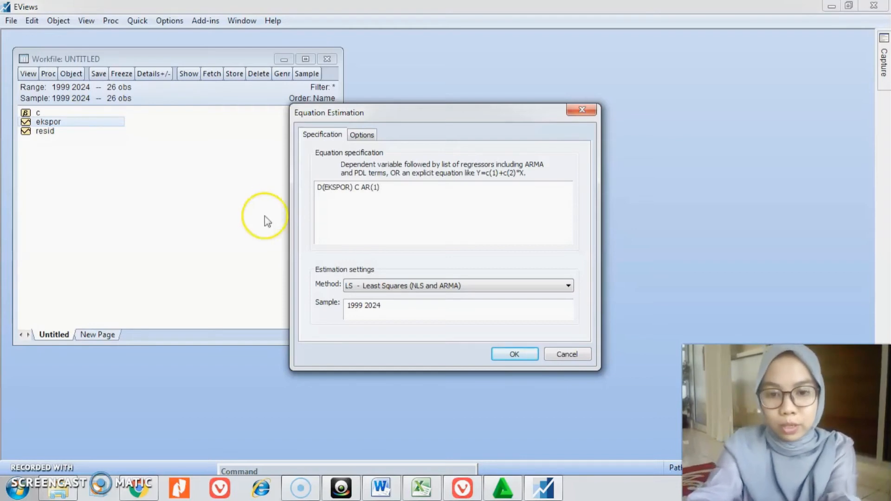
{"action": "left_click", "coordinate": [505, 354]}
{"action": "left_click_drag", "start_coordinate": [542, 128], "coordinate": [318, 77]}
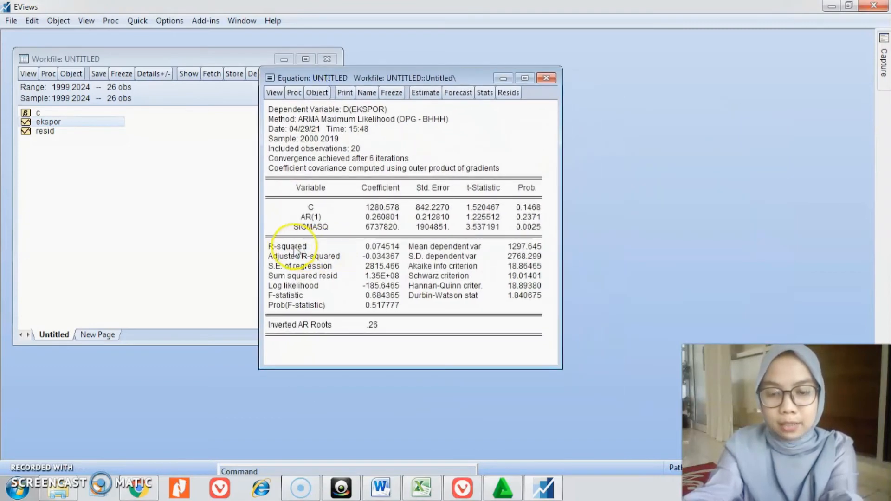
{"action": "left_click_drag", "start_coordinate": [296, 250], "coordinate": [518, 303]}
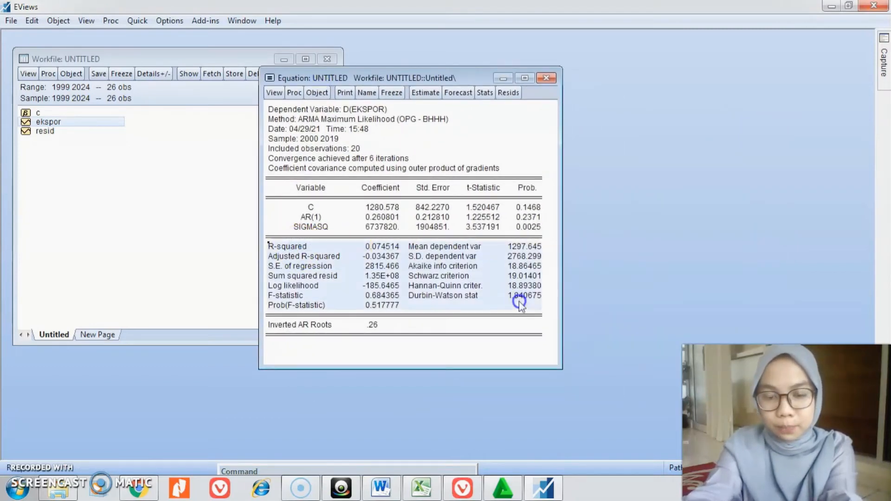
Step: Display the Q-statistics correlogram of the AR(1) equation's residuals with the default number of lags
{"action": "left_click", "coordinate": [275, 93]}
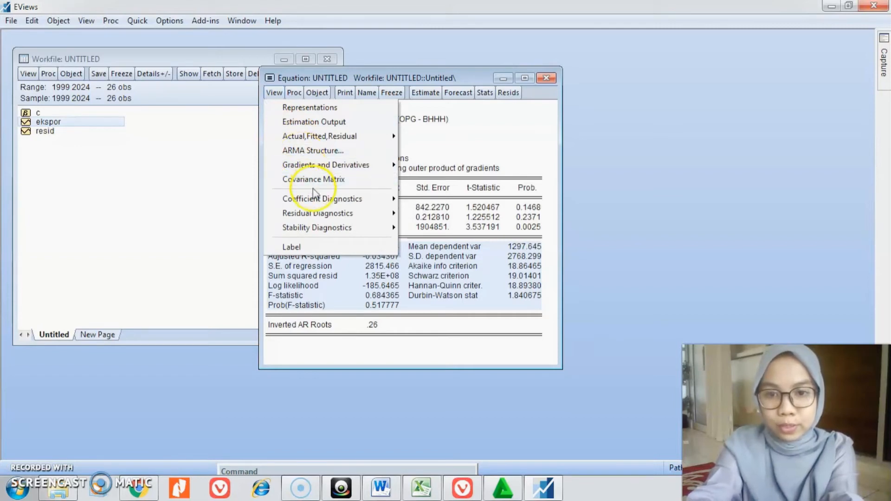
{"action": "mouse_move", "coordinate": [316, 221]}
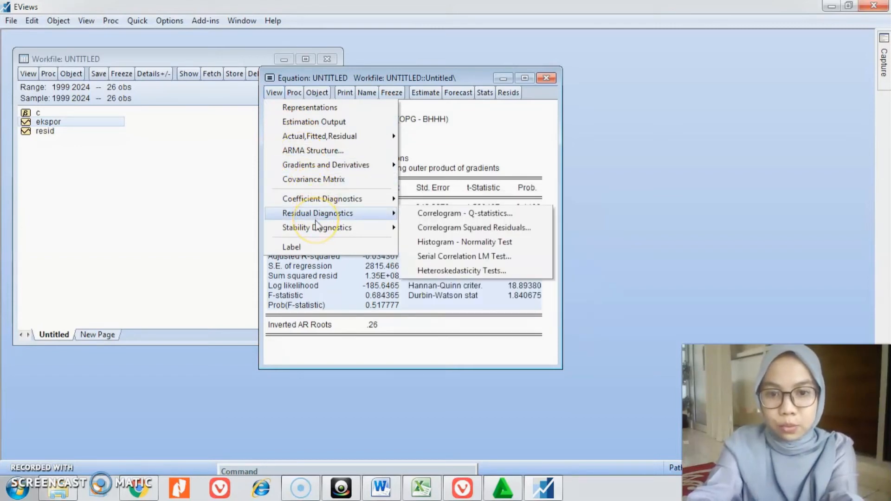
{"action": "left_click", "coordinate": [408, 213]}
{"action": "left_click", "coordinate": [388, 243]}
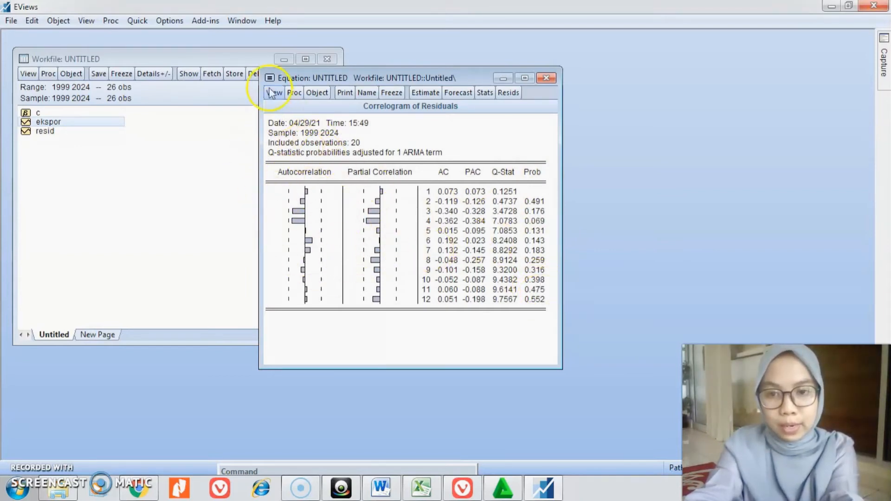
Step: Return to the estimation output and copy the block from R-squared to Prob(F-statistic) as text, with numbers as displayed
{"action": "left_click", "coordinate": [485, 93]}
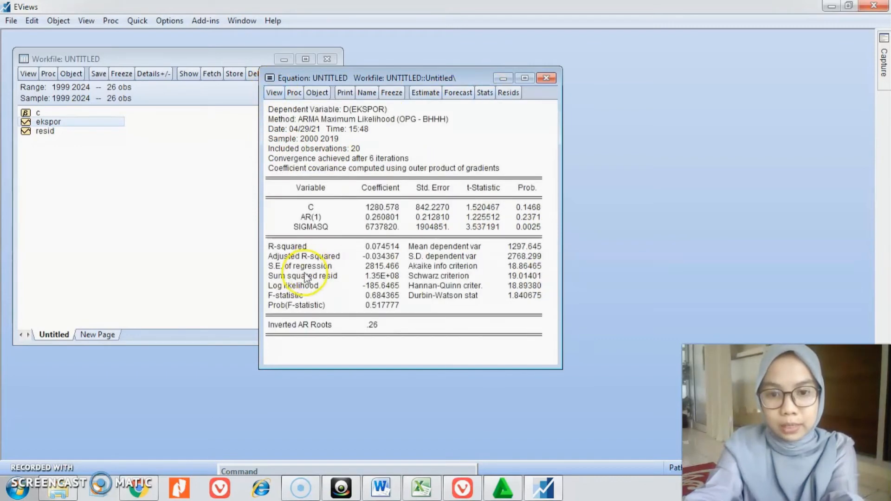
{"action": "left_click", "coordinate": [274, 246]}
{"action": "left_click_drag", "start_coordinate": [275, 247], "coordinate": [529, 306]}
{"action": "right_click", "coordinate": [437, 286]}
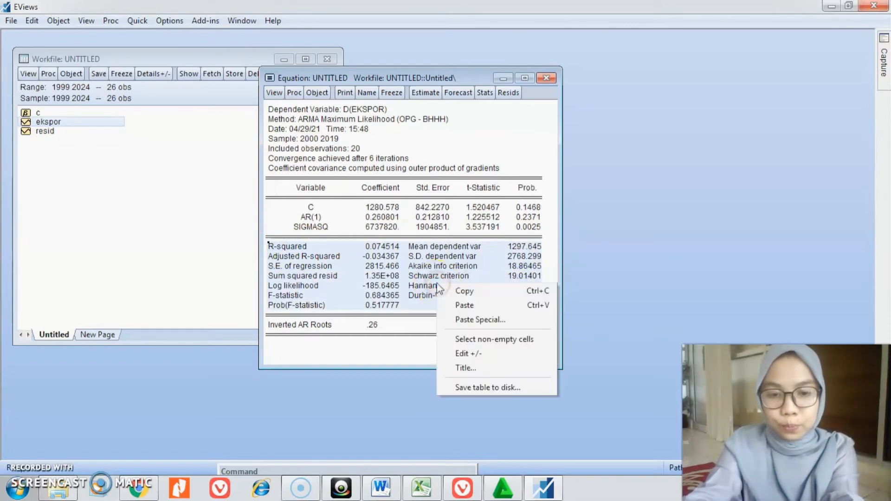
{"action": "left_click", "coordinate": [449, 292]}
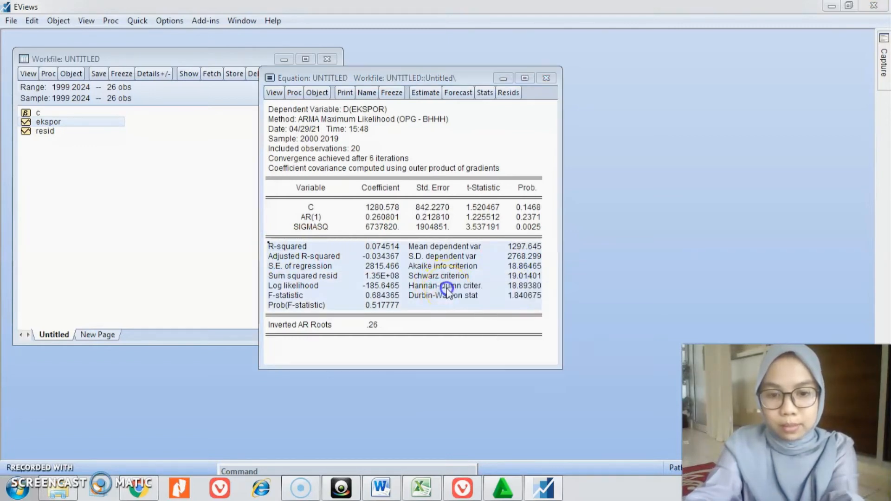
{"action": "left_click", "coordinate": [414, 277]}
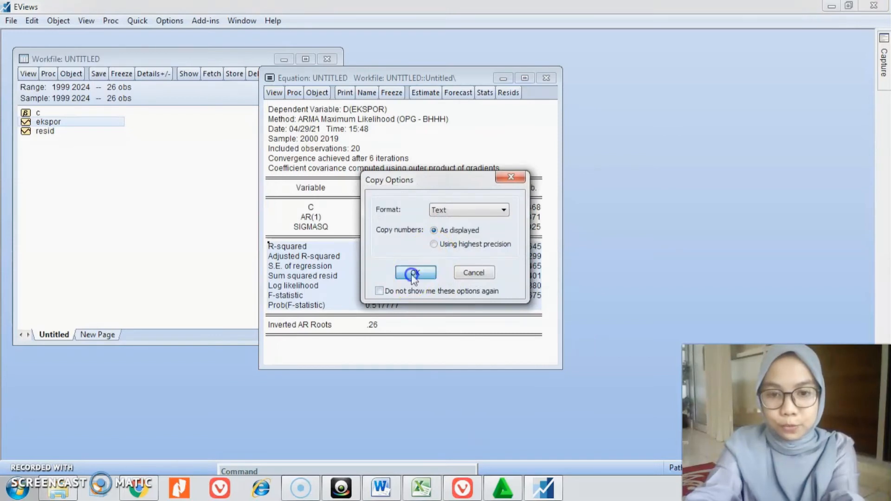
Step: Switch to the DATA EKSPOR workbook in Excel and paste the copied statistics into Sheet2 starting at cell A1
{"action": "left_click", "coordinate": [423, 489]}
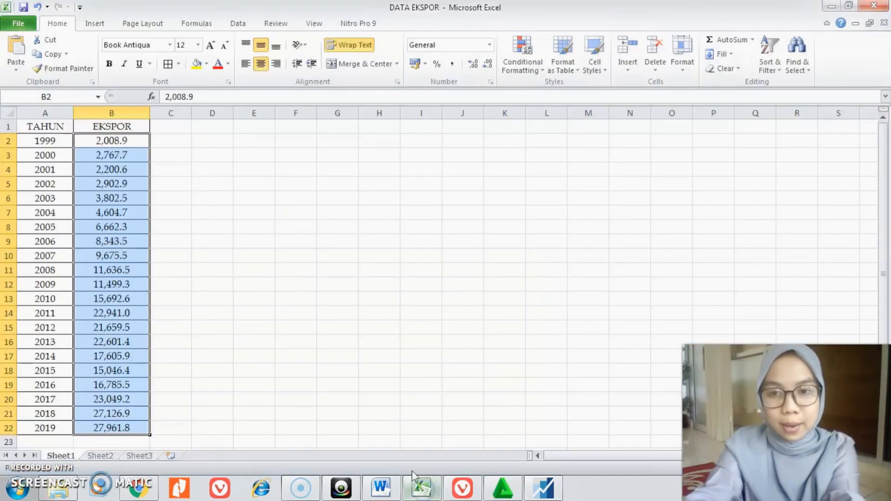
{"action": "left_click", "coordinate": [113, 456]}
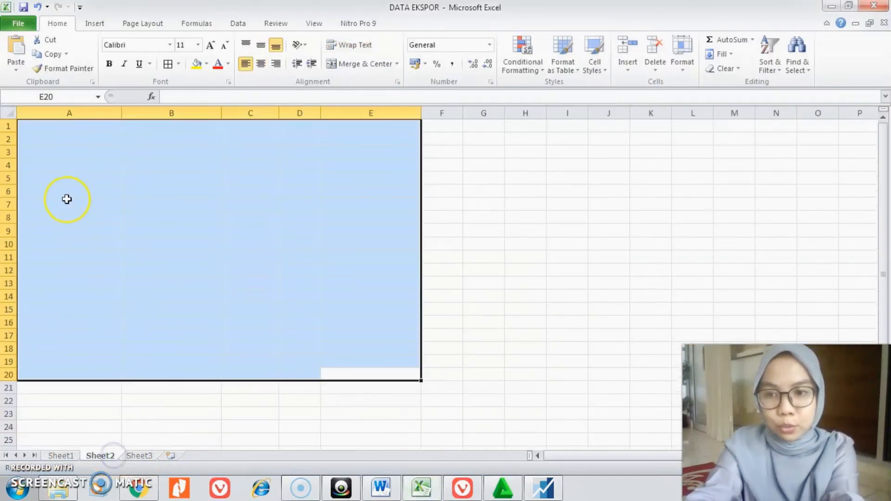
{"action": "left_click", "coordinate": [35, 139]}
{"action": "left_click", "coordinate": [36, 129]}
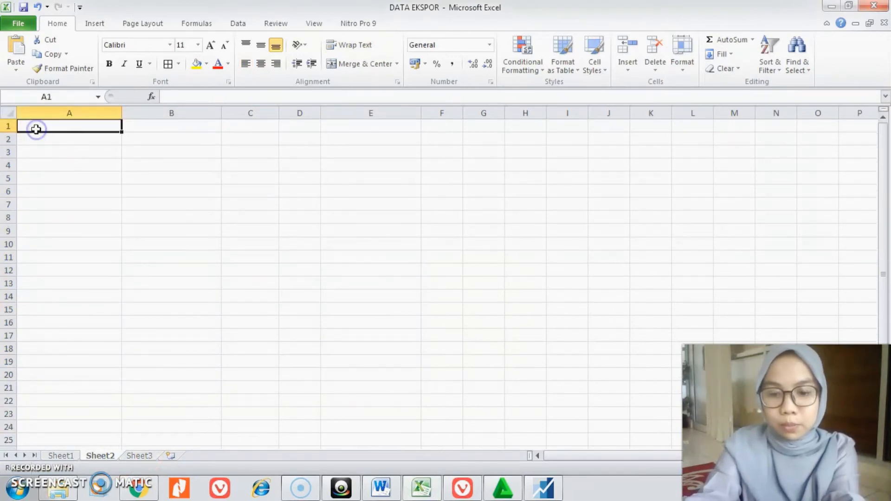
{"action": "key", "text": "ctrl+v"}
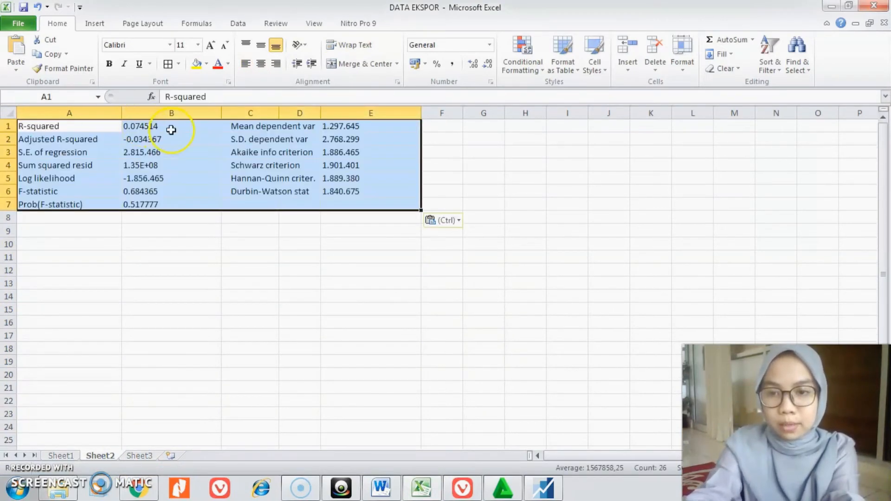
Step: Narrow column B and insert an empty row above the pasted statistics
{"action": "left_click_drag", "start_coordinate": [219, 111], "coordinate": [179, 110]}
{"action": "left_click", "coordinate": [8, 126]}
{"action": "right_click", "coordinate": [8, 126]}
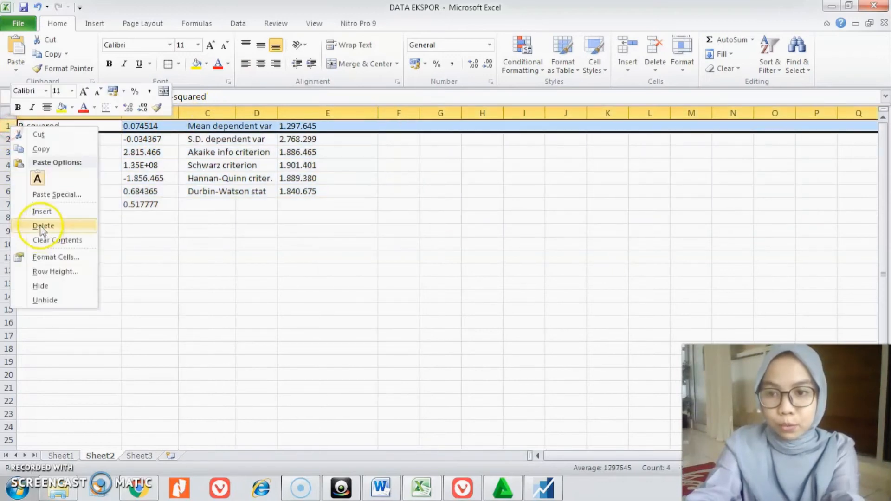
{"action": "left_click", "coordinate": [41, 211]}
Step: Enter the heading AR in cell A1 above the pasted statistics
{"action": "left_click", "coordinate": [44, 125]}
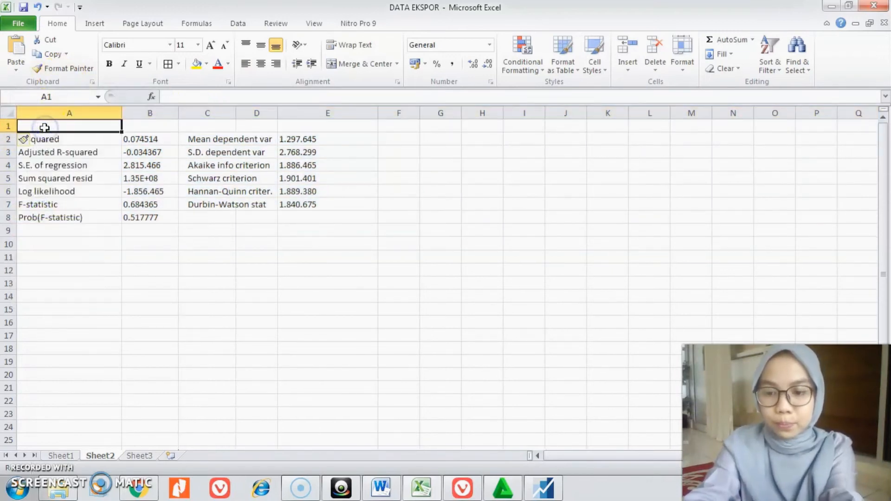
{"action": "type", "text": "a"}
{"action": "key", "text": "BackSpace"}
{"action": "key", "text": "BackSpace"}
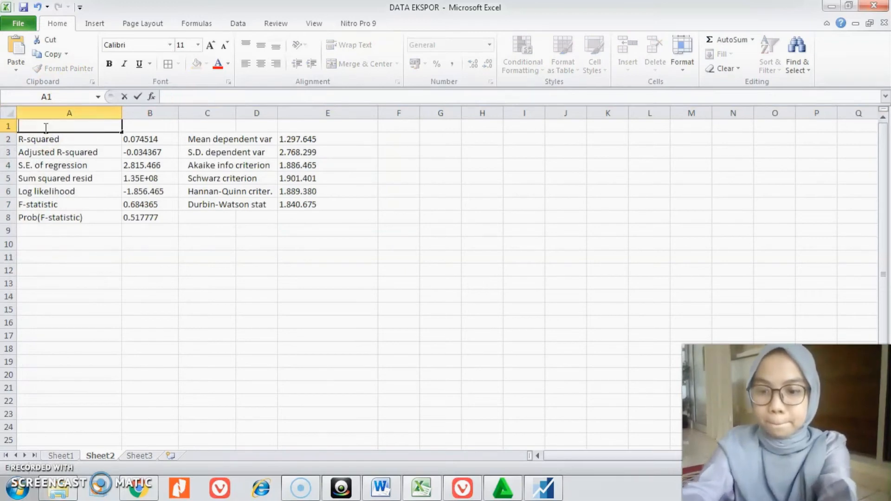
{"action": "type", "text": "AR"}
{"action": "key", "text": "Return"}
Step: Merge and centre the AR heading across A1:E1, make it bold and fill it yellow
{"action": "left_click_drag", "start_coordinate": [44, 126], "coordinate": [314, 127]}
{"action": "left_click", "coordinate": [261, 64]}
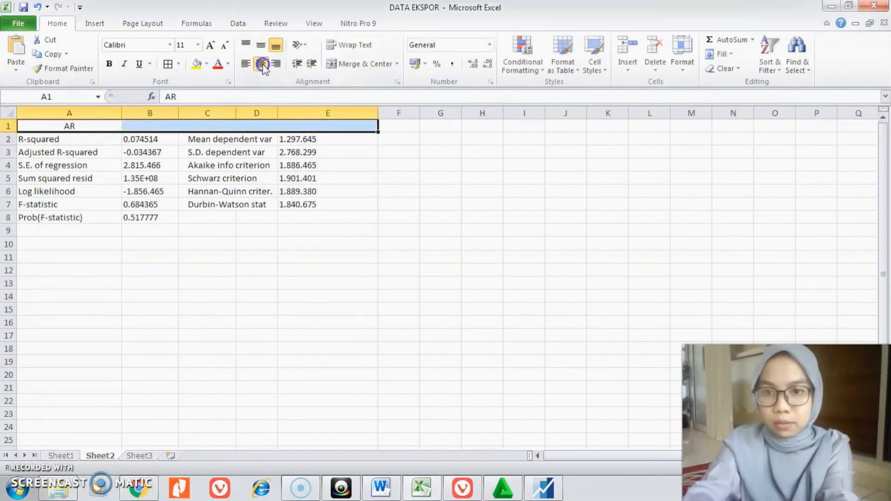
{"action": "left_click", "coordinate": [337, 63]}
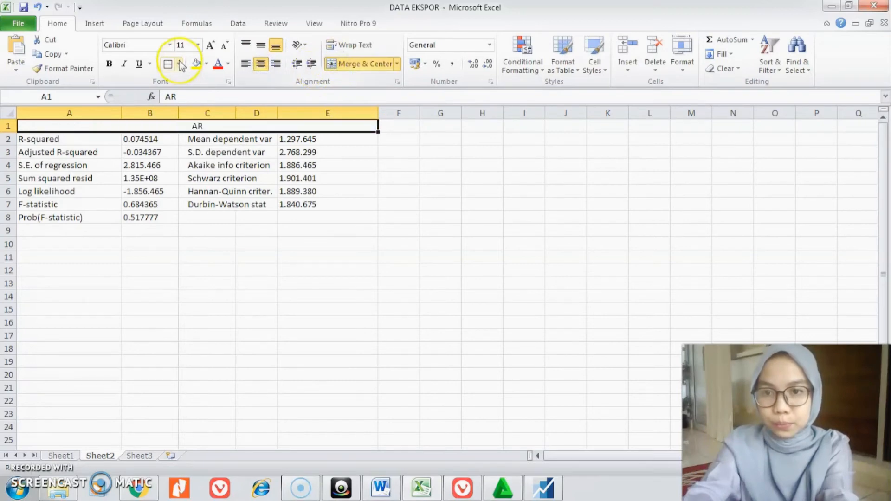
{"action": "left_click", "coordinate": [108, 64]}
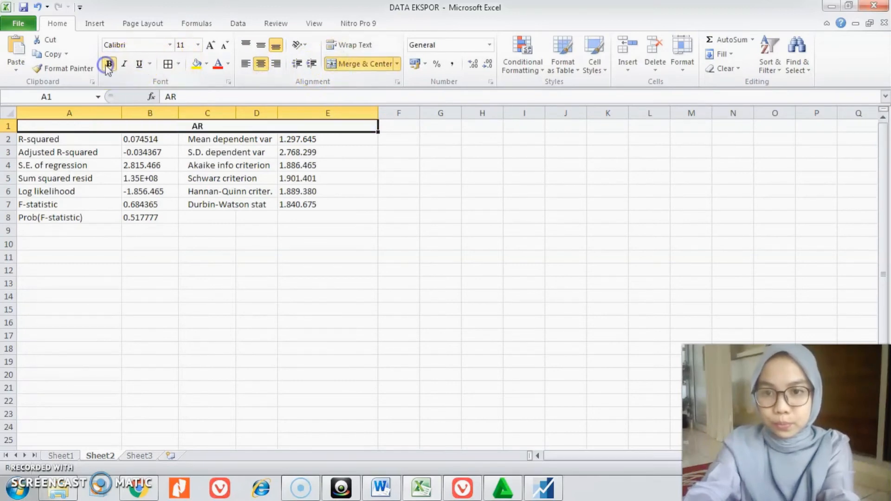
{"action": "left_click", "coordinate": [196, 65]}
{"action": "left_click", "coordinate": [217, 178]}
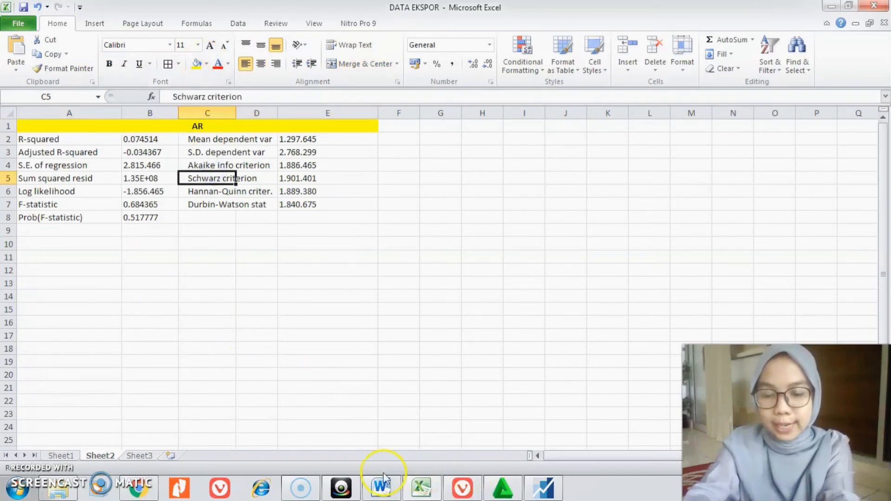
Step: Switch to EViews and estimate the least squares equation D(EKSPOR) C MA(1), deleting the previous untitled equation
{"action": "left_click", "coordinate": [366, 492]}
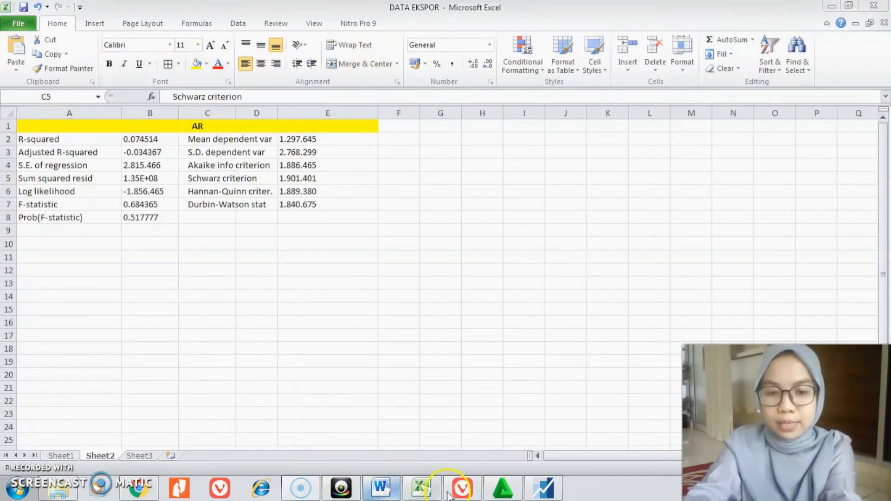
{"action": "left_click", "coordinate": [545, 489]}
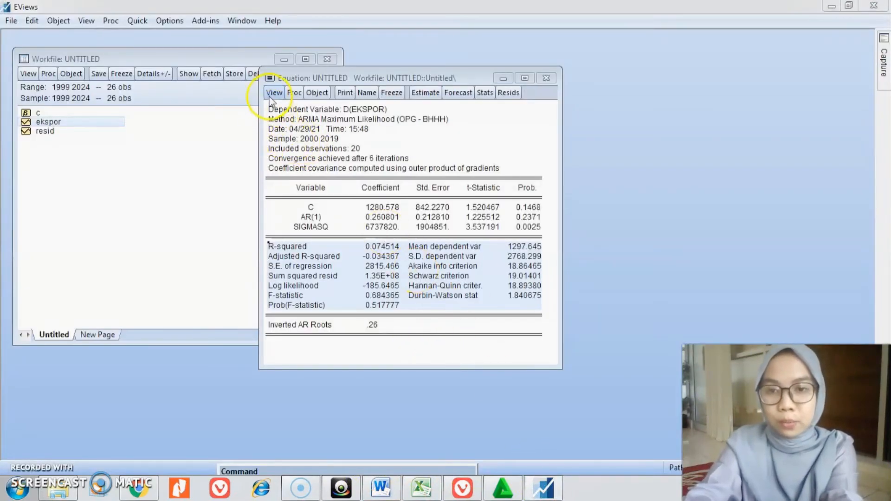
{"action": "left_click", "coordinate": [270, 79]}
{"action": "left_click", "coordinate": [226, 72]}
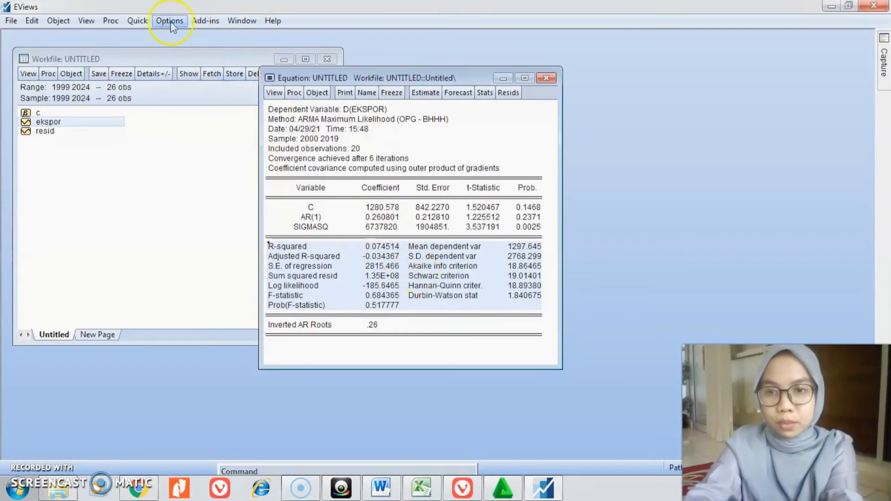
{"action": "left_click", "coordinate": [138, 20]}
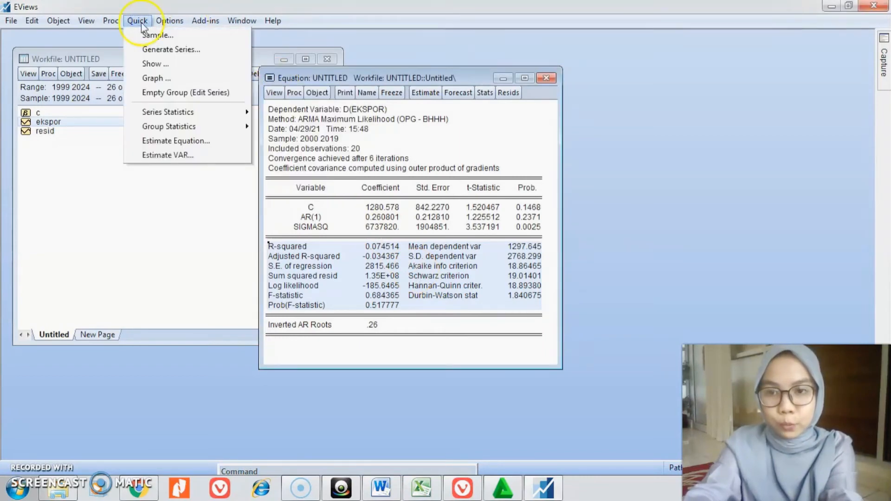
{"action": "left_click", "coordinate": [179, 141]}
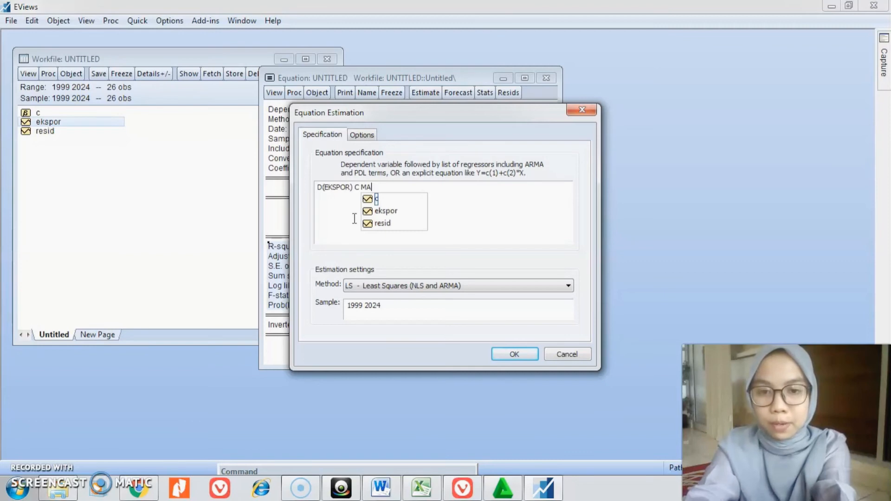
{"action": "type", "text": "(1"}
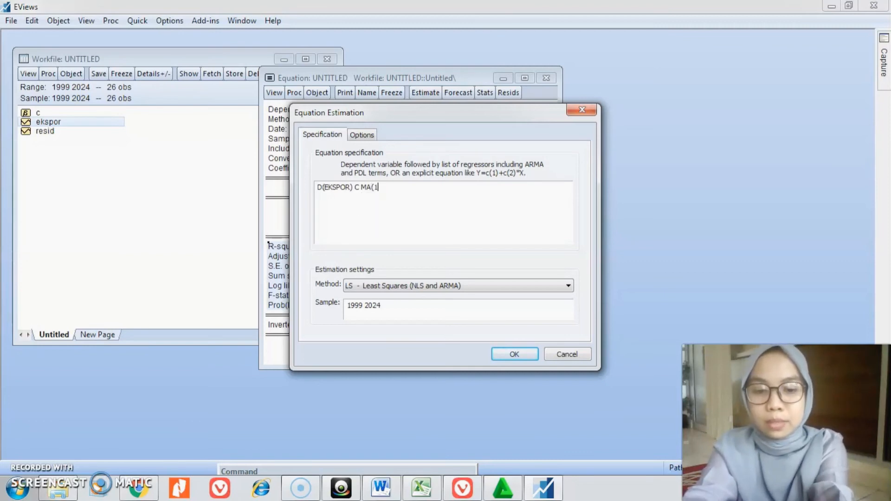
{"action": "left_click", "coordinate": [512, 354]}
{"action": "left_click", "coordinate": [411, 265]}
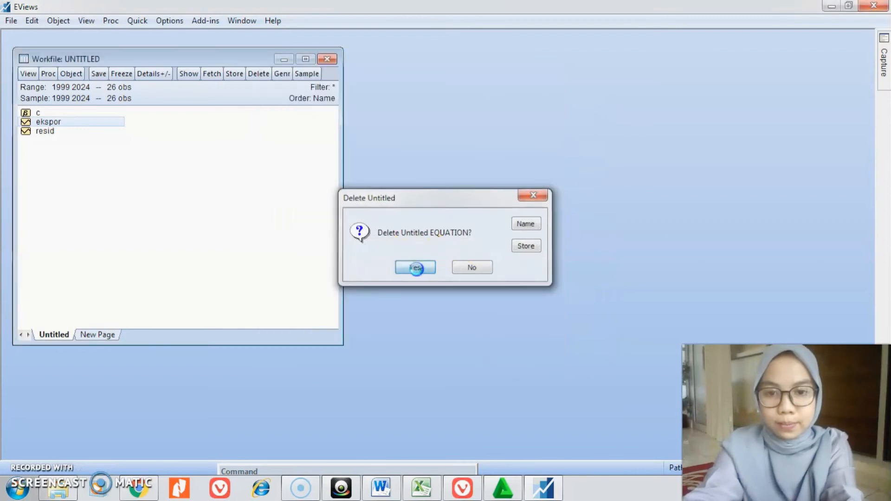
Step: Display the Q-statistics correlogram of the MA(1) equation's residuals with 12 lags
{"action": "left_click_drag", "start_coordinate": [528, 153], "coordinate": [272, 72]}
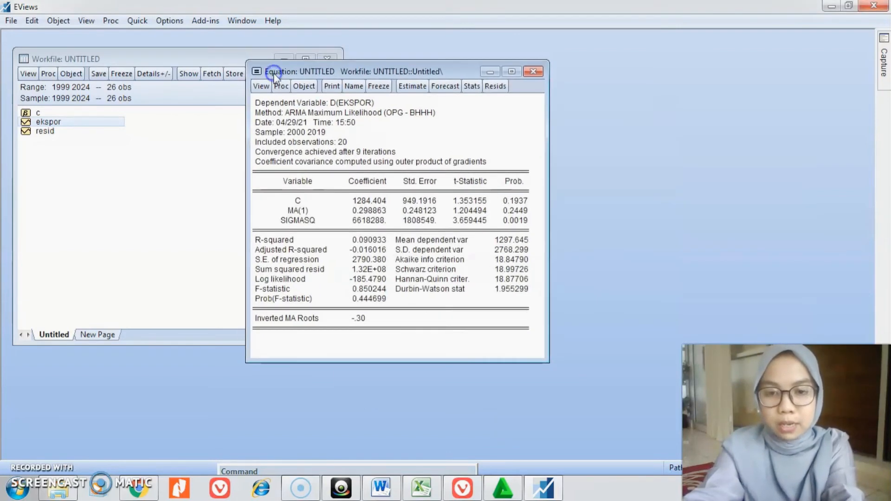
{"action": "left_click", "coordinate": [259, 239]}
{"action": "left_click_drag", "start_coordinate": [259, 239], "coordinate": [505, 297]}
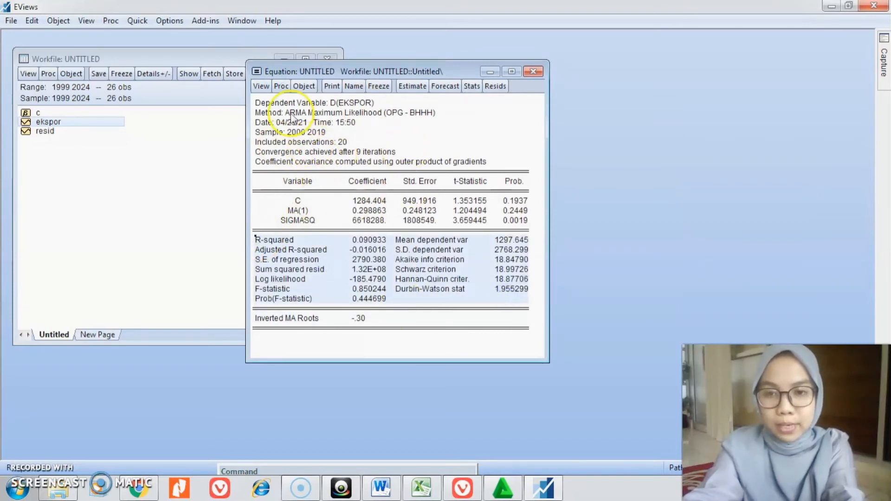
{"action": "left_click", "coordinate": [261, 87]}
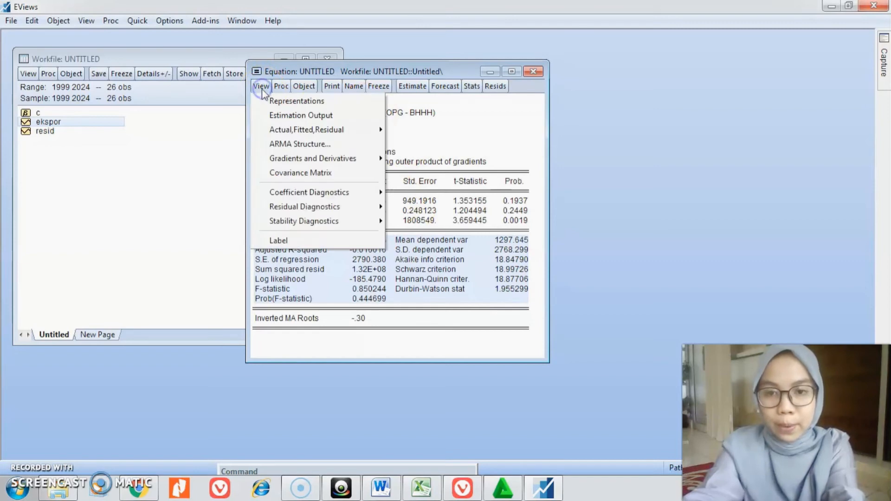
{"action": "mouse_move", "coordinate": [323, 192]}
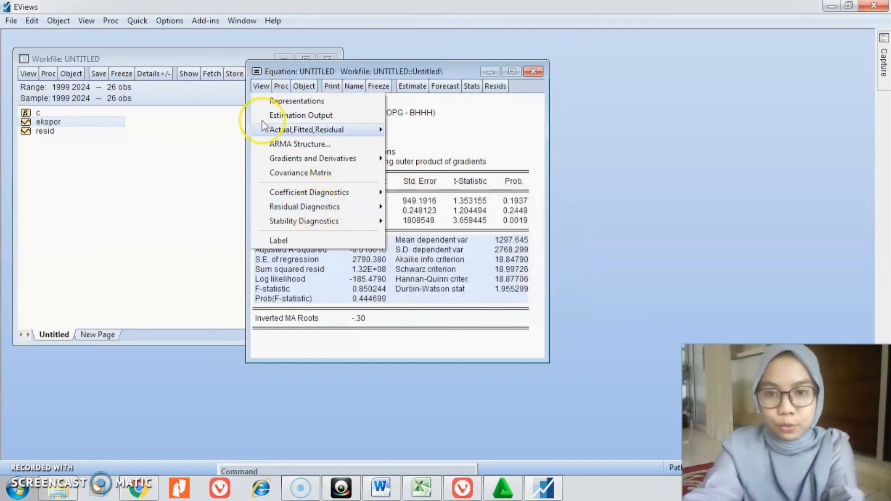
{"action": "left_click", "coordinate": [403, 207]}
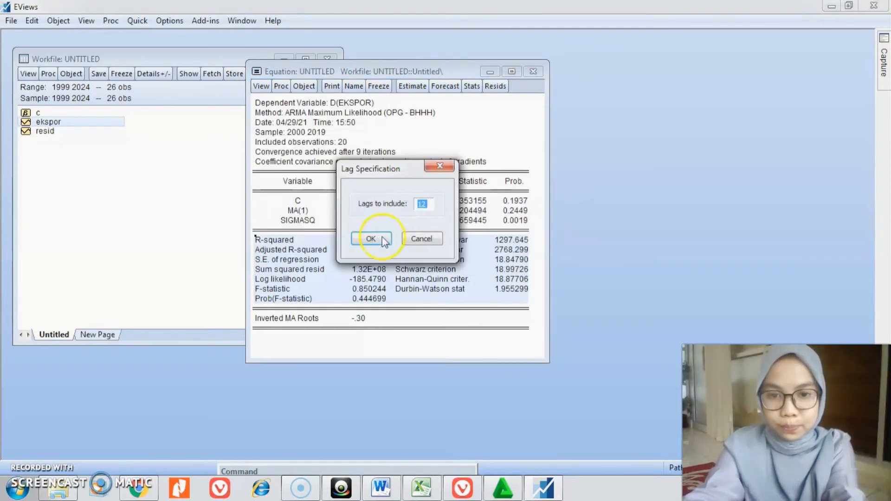
{"action": "left_click", "coordinate": [379, 240]}
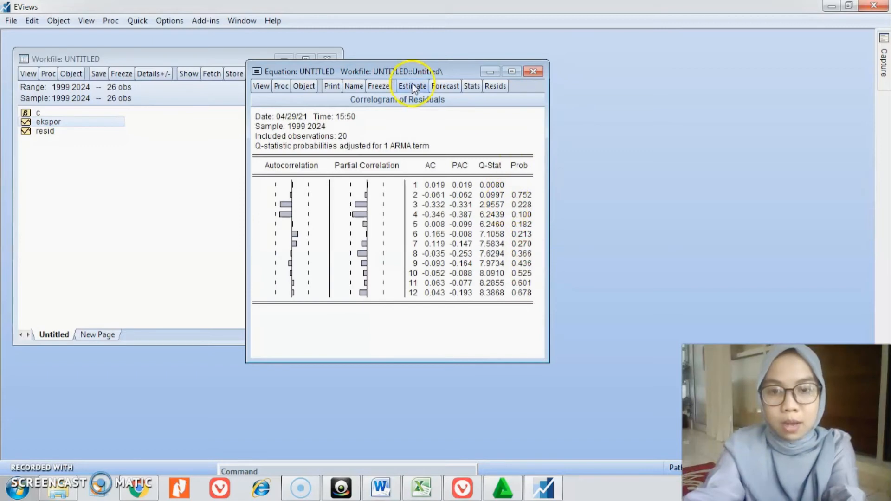
Step: Return to the MA(1) estimation output and copy the block from R-squared to Prob(F-statistic) as text, with numbers as displayed
{"action": "left_click_drag", "start_coordinate": [402, 74], "coordinate": [358, 68]}
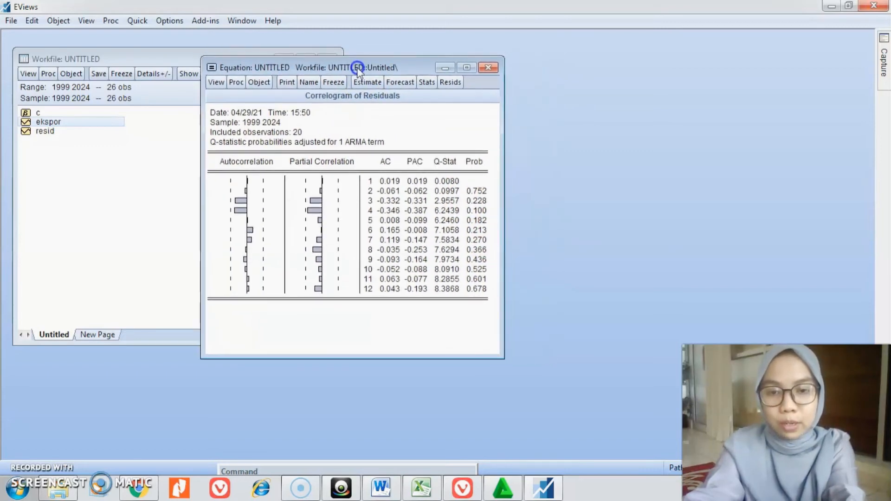
{"action": "left_click", "coordinate": [424, 83]}
{"action": "left_click_drag", "start_coordinate": [211, 234], "coordinate": [456, 294]}
{"action": "right_click", "coordinate": [370, 286]}
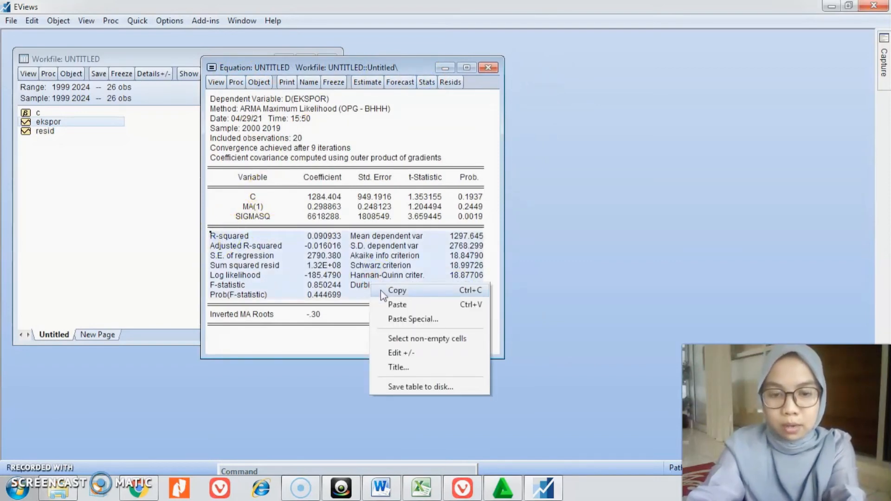
{"action": "left_click", "coordinate": [380, 290]}
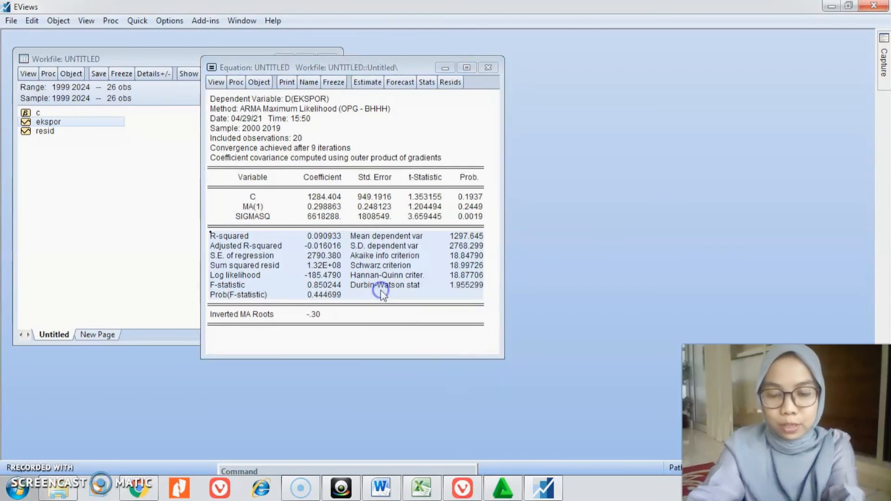
{"action": "left_click", "coordinate": [414, 273]}
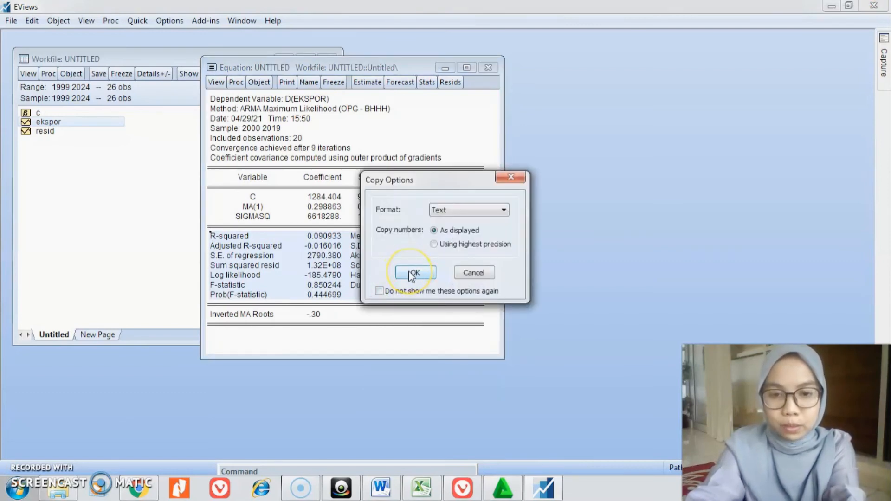
Step: Switch to the DATA EKSPOR workbook in Excel and paste the MA(1) statistics into Sheet2 starting at cell A11
{"action": "left_click", "coordinate": [420, 487]}
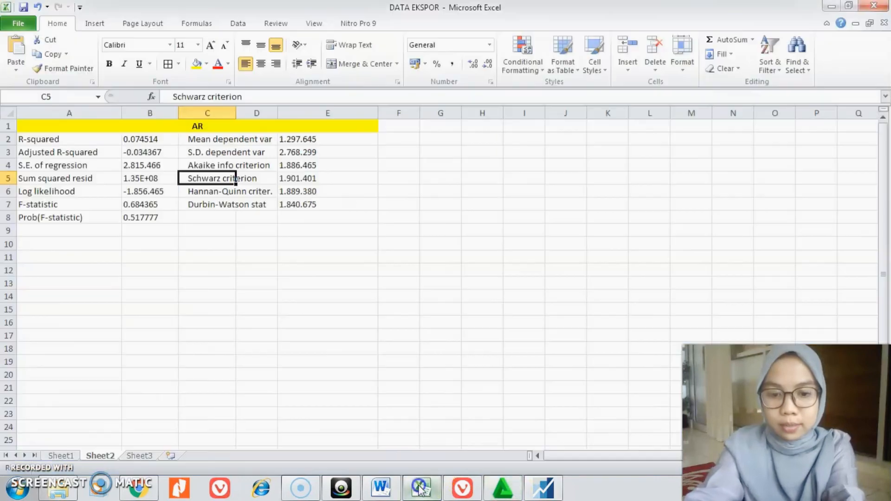
{"action": "left_click", "coordinate": [40, 259]}
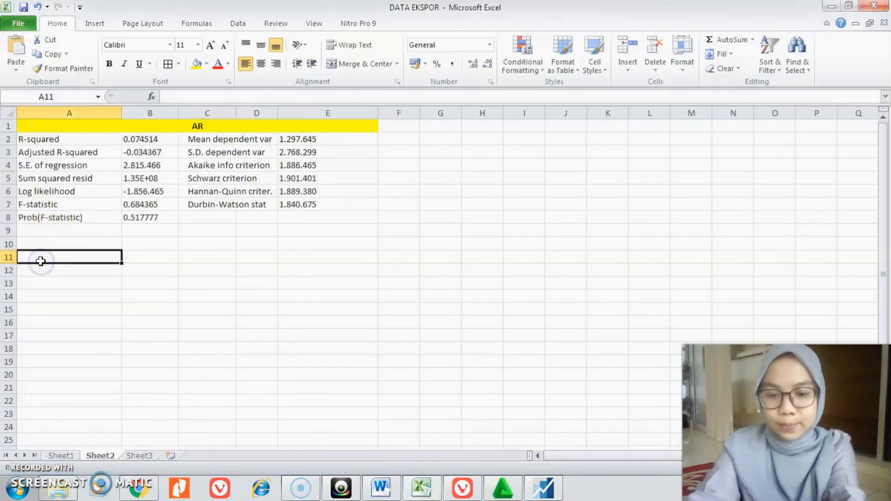
{"action": "key", "text": "ctrl+v"}
Step: Add the bold heading MA in row 10, merged and centred across A10:E10 with yellow fill
{"action": "left_click_drag", "start_coordinate": [48, 245], "coordinate": [329, 242]}
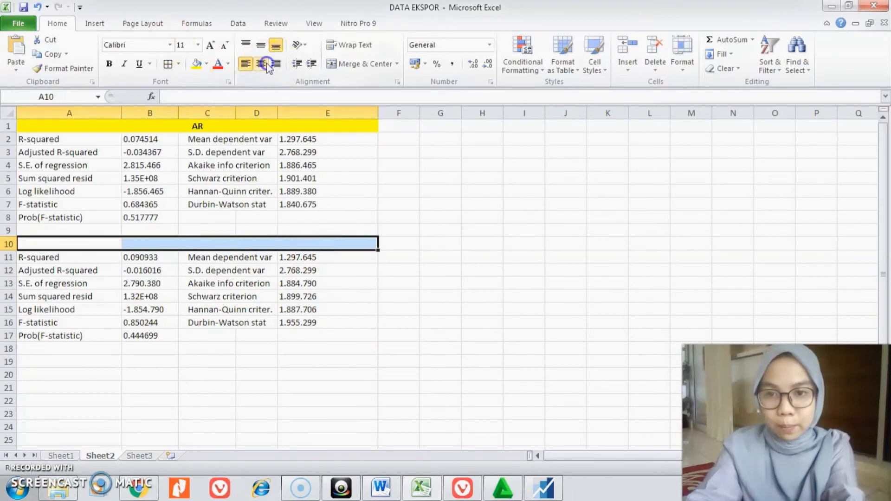
{"action": "left_click", "coordinate": [197, 65]}
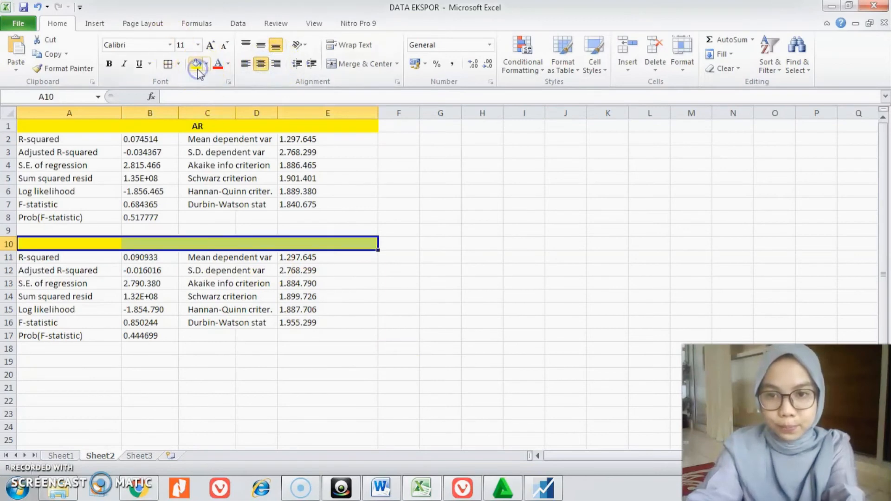
{"action": "left_click", "coordinate": [338, 63]}
{"action": "double_click", "coordinate": [228, 244]}
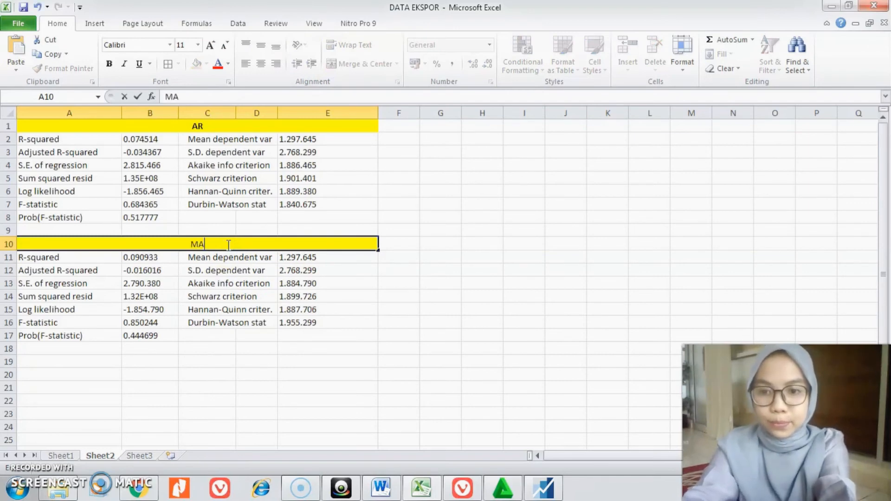
{"action": "left_click_drag", "start_coordinate": [187, 246], "coordinate": [221, 246]}
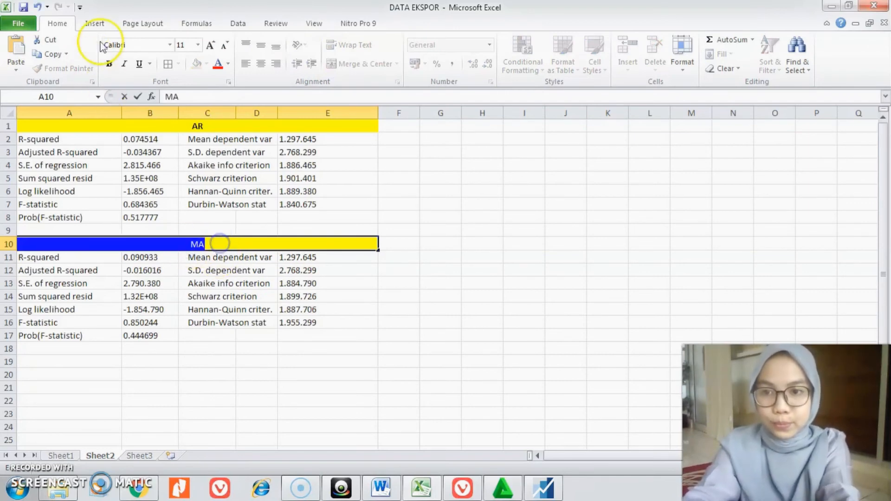
{"action": "left_click", "coordinate": [110, 65]}
{"action": "left_click", "coordinate": [250, 295]}
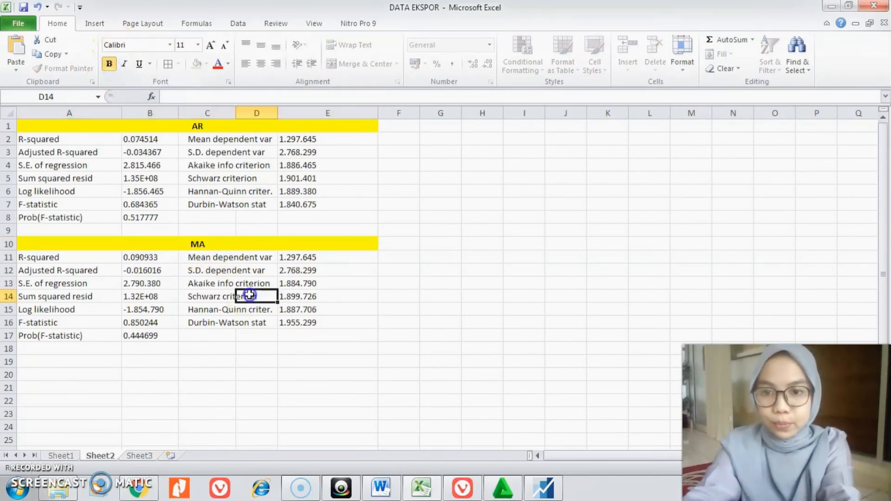
Step: Compare the Adjusted R-squared rows of the AR and MA statistics blocks
{"action": "left_click", "coordinate": [72, 137]}
{"action": "left_click_drag", "start_coordinate": [73, 136], "coordinate": [221, 330]}
{"action": "left_click", "coordinate": [224, 314]}
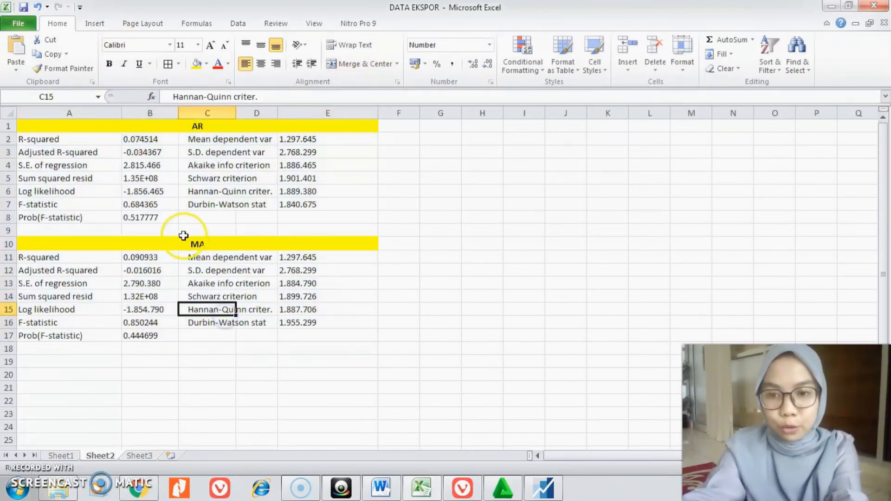
{"action": "left_click", "coordinate": [9, 153]}
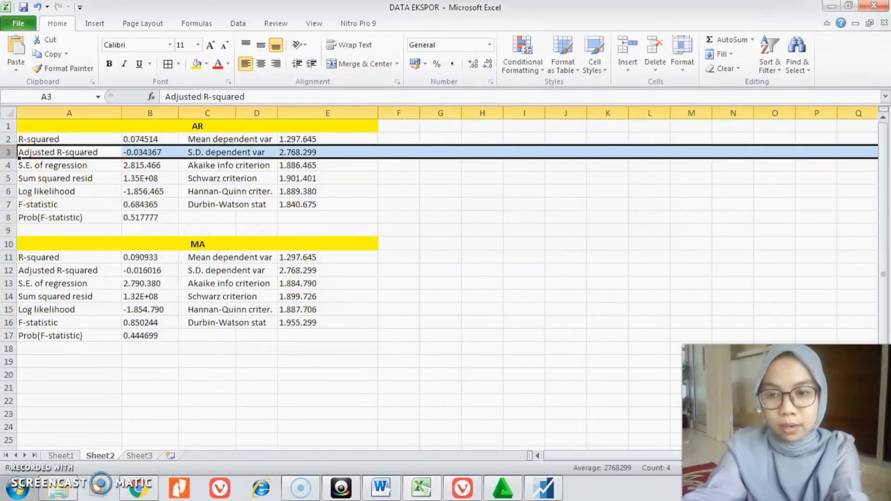
{"action": "left_click", "coordinate": [8, 270], "text": "ctrl"}
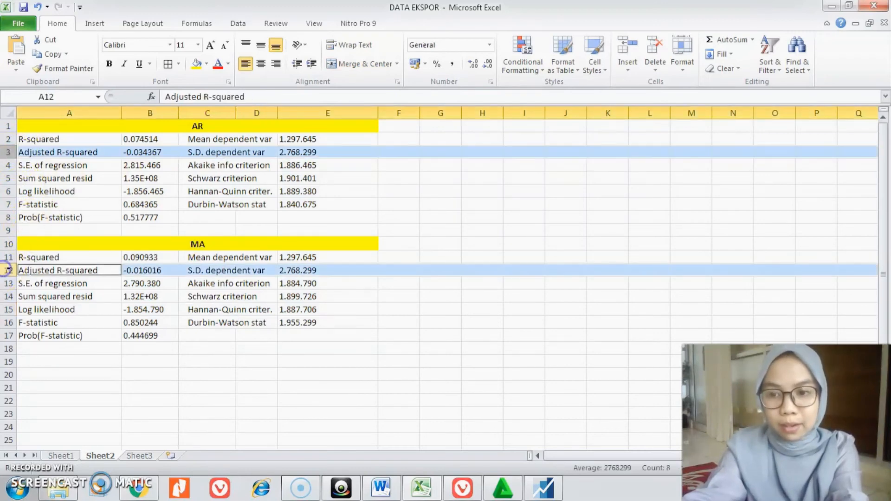
{"action": "left_click", "coordinate": [113, 177]}
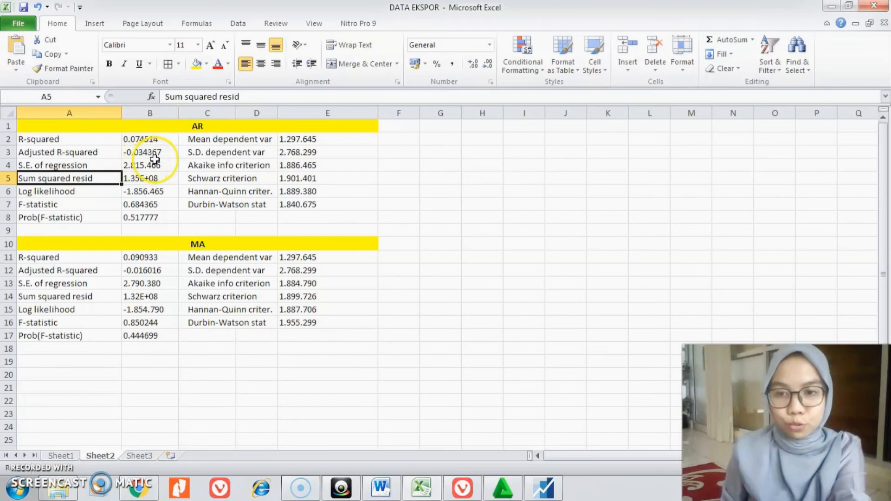
{"action": "left_click", "coordinate": [135, 273]}
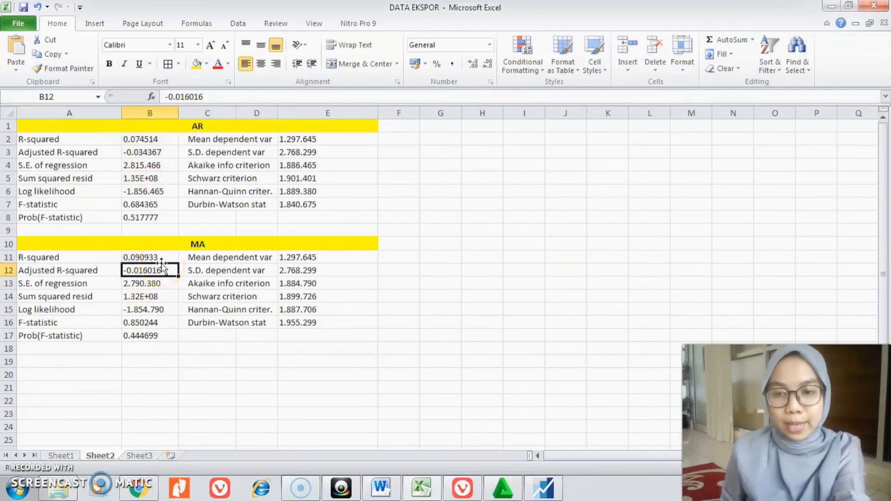
Step: Compare the Adjusted R-squared, Akaike info criterion and Schwarz criterion of the AR and MA statistics blocks to choose the better model
{"action": "left_click", "coordinate": [114, 283]}
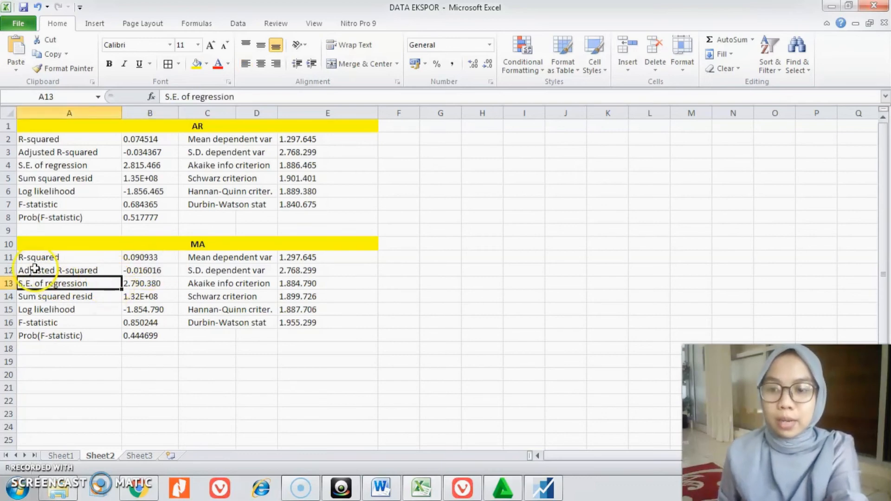
{"action": "left_click", "coordinate": [9, 271]}
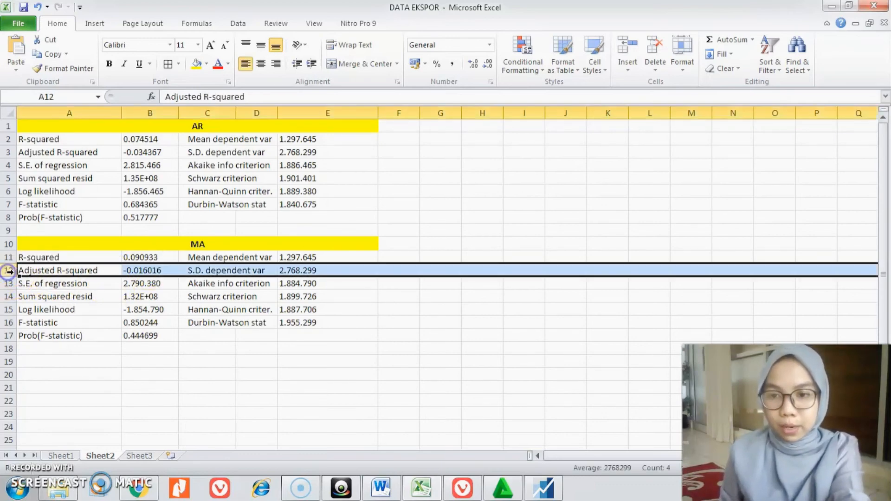
{"action": "left_click", "coordinate": [10, 297]}
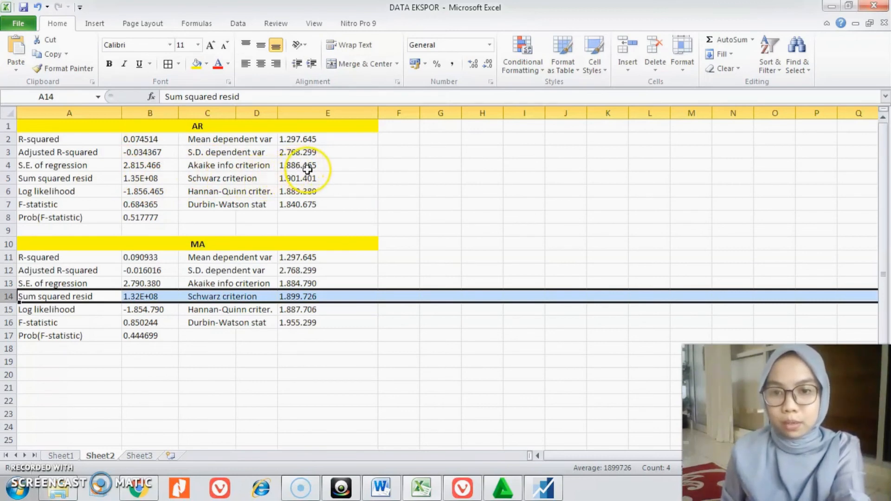
{"action": "left_click", "coordinate": [354, 218]}
{"action": "left_click", "coordinate": [286, 287]}
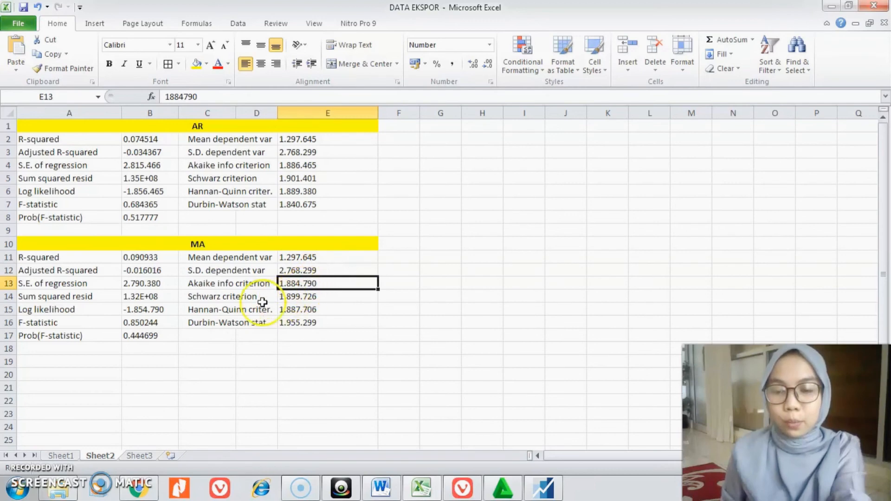
{"action": "left_click", "coordinate": [297, 299]}
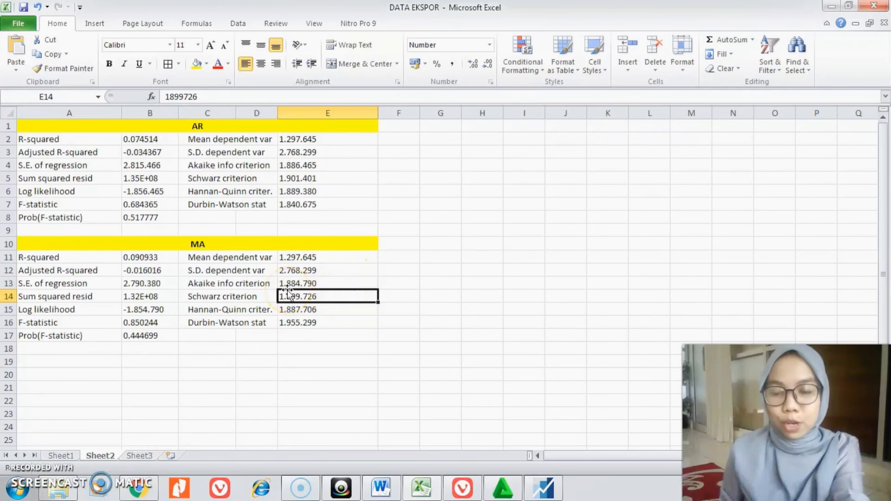
{"action": "left_click", "coordinate": [255, 285]}
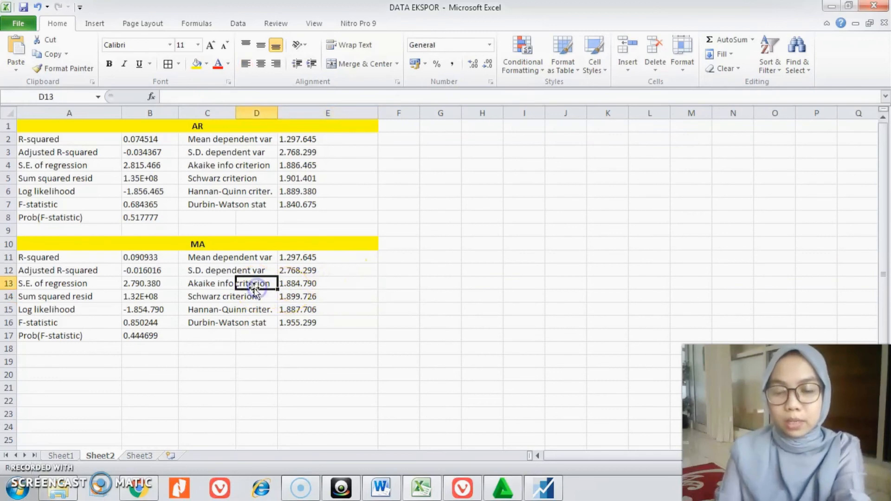
{"action": "left_click", "coordinate": [300, 299]}
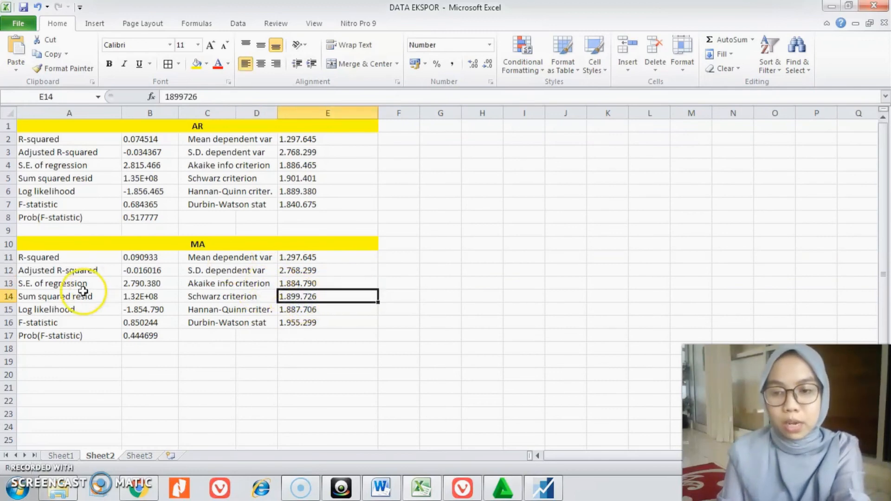
{"action": "left_click_drag", "start_coordinate": [84, 274], "coordinate": [304, 348]}
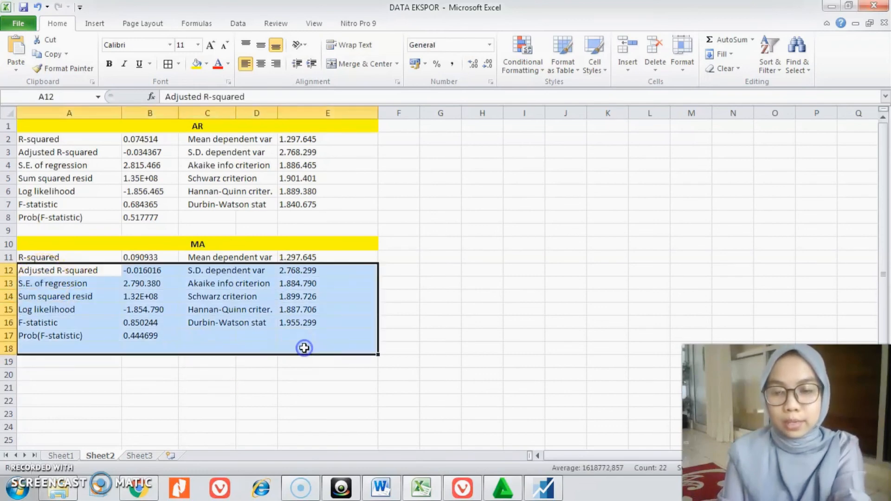
{"action": "left_click_drag", "start_coordinate": [41, 243], "coordinate": [149, 330]}
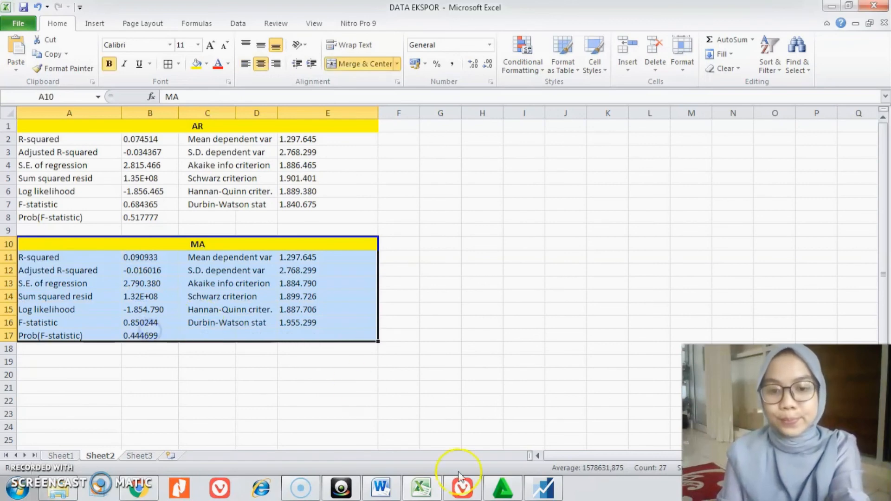
{"action": "left_click", "coordinate": [473, 295]}
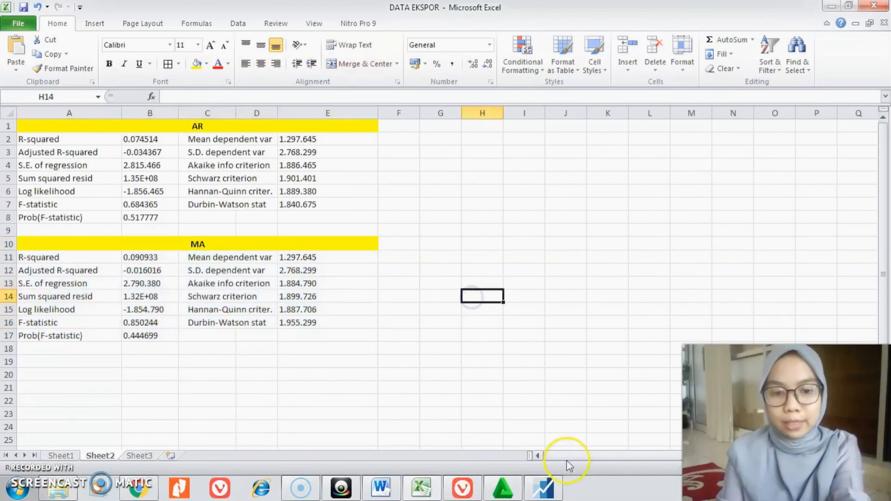
Step: Switch to EViews and run a dynamic forecast of EKSPOR from the MA(1) equation for 1999 2024, named eksporf
{"action": "left_click", "coordinate": [546, 488]}
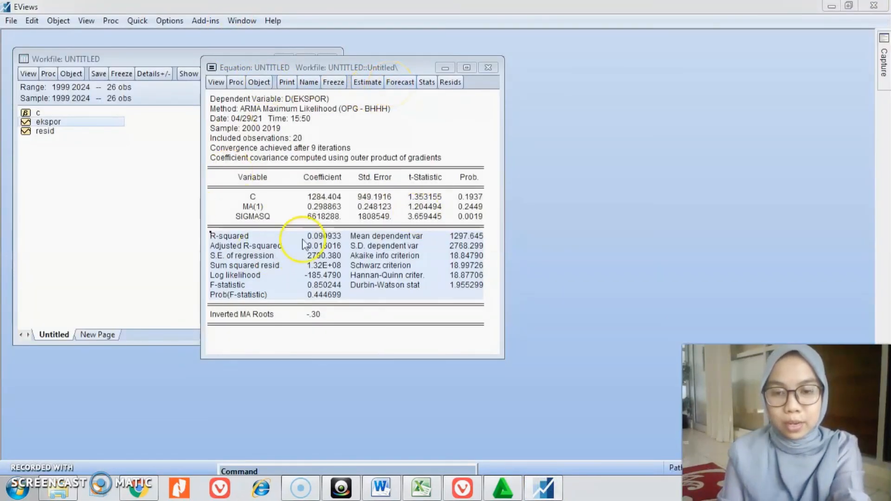
{"action": "left_click", "coordinate": [397, 84]}
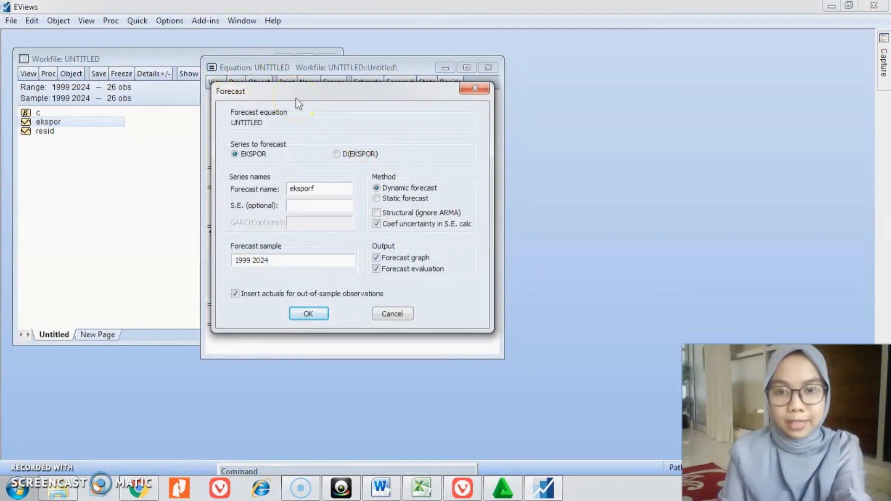
{"action": "left_click_drag", "start_coordinate": [338, 88], "coordinate": [520, 95]}
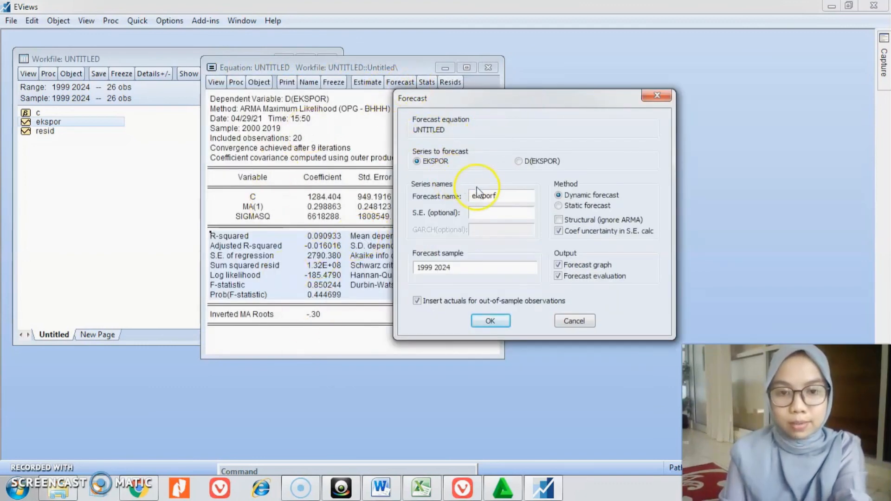
{"action": "left_click", "coordinate": [489, 320]}
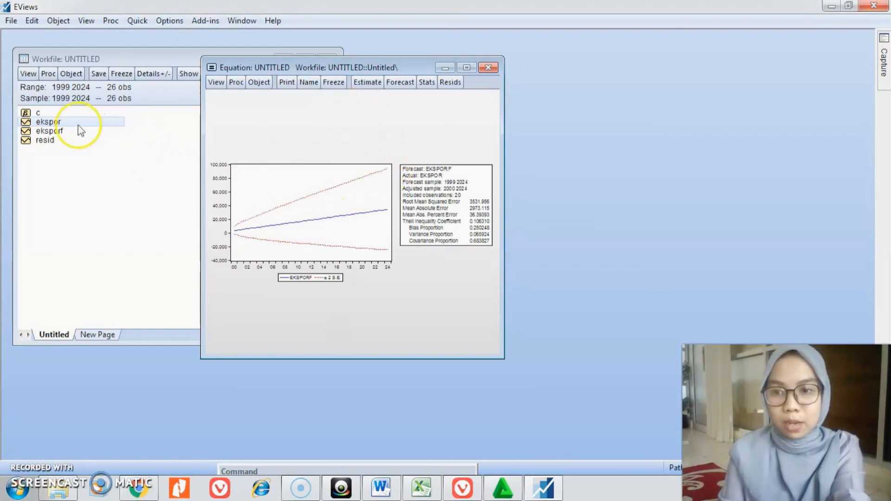
Step: Open the eksporf forecast series and enlarge its window to show every year from 1999 to 2024
{"action": "left_click", "coordinate": [62, 131]}
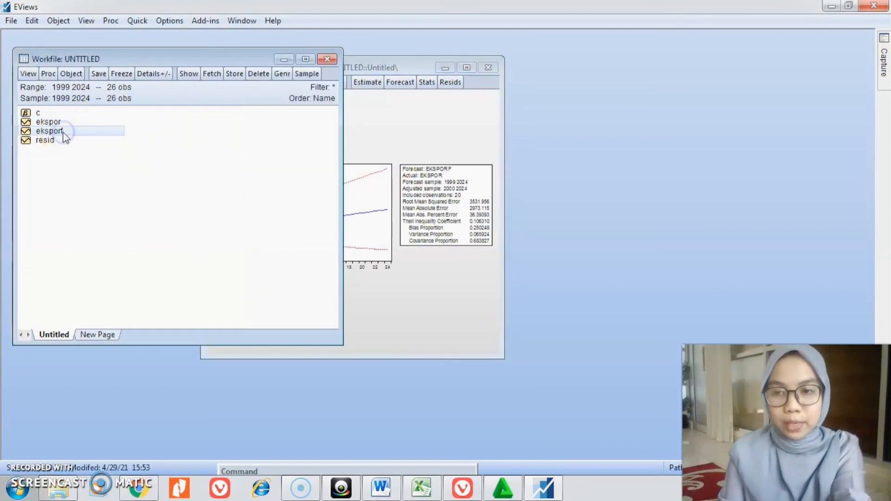
{"action": "left_click", "coordinate": [44, 131]}
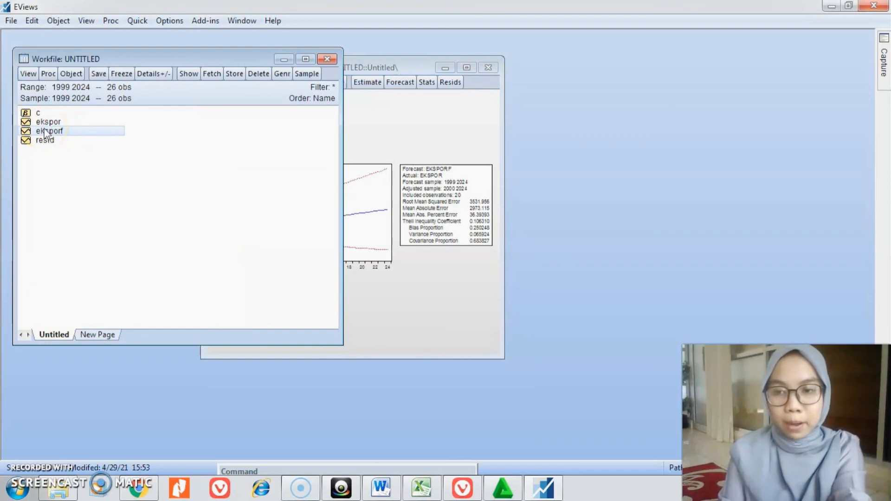
{"action": "right_click", "coordinate": [45, 131]}
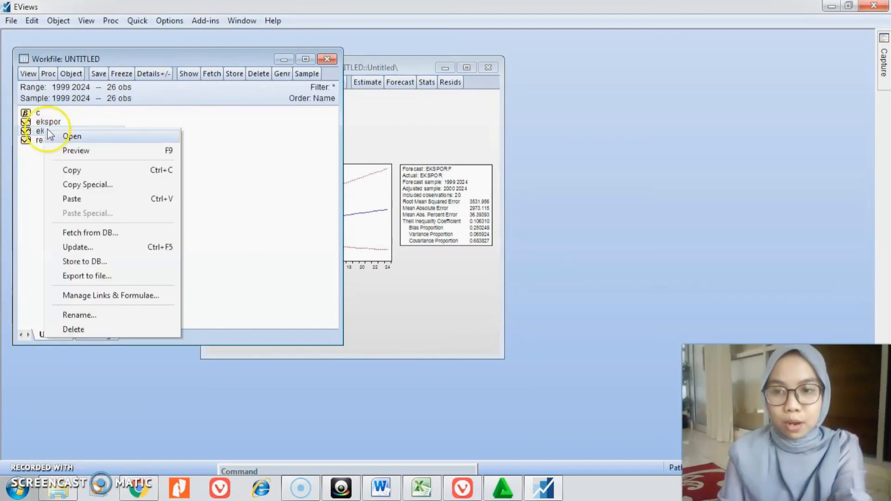
{"action": "left_click", "coordinate": [55, 135]}
{"action": "left_click_drag", "start_coordinate": [558, 169], "coordinate": [364, 91]}
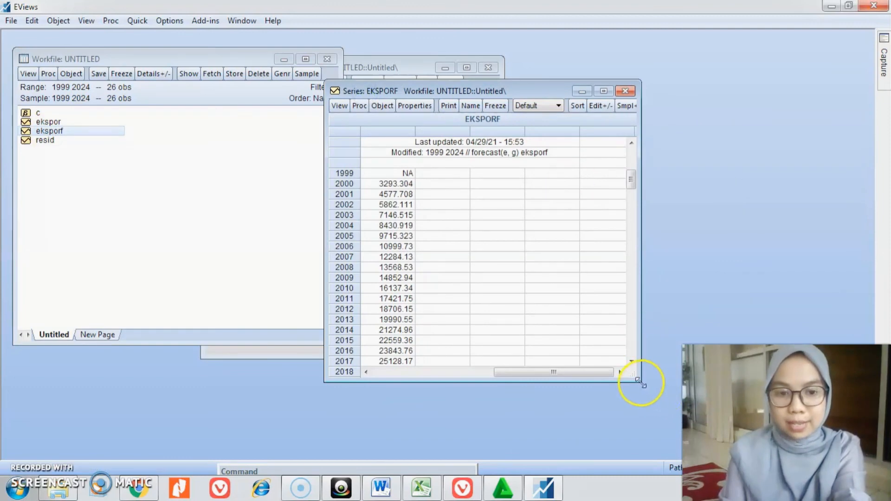
{"action": "left_click_drag", "start_coordinate": [638, 380], "coordinate": [628, 460]}
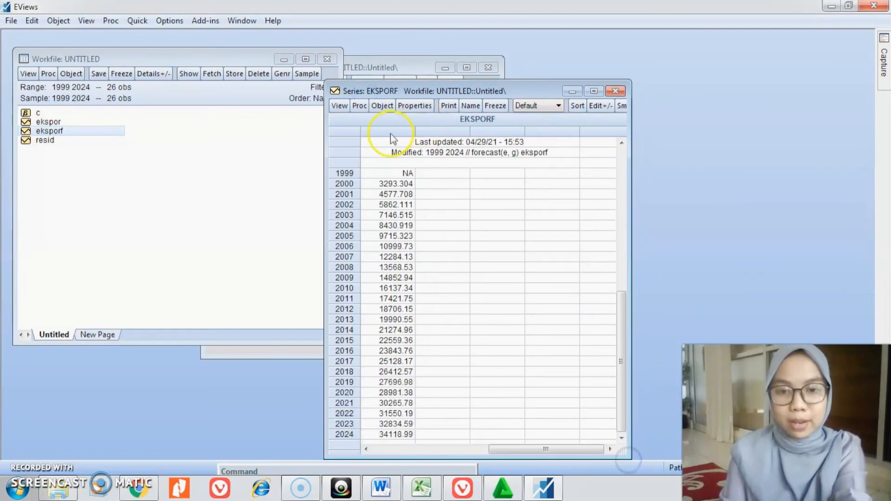
Step: Examine the EKSPORF forecast values, especially those for 2020 to 2024
{"action": "left_click_drag", "start_coordinate": [383, 175], "coordinate": [396, 436]}
{"action": "left_click", "coordinate": [385, 392]}
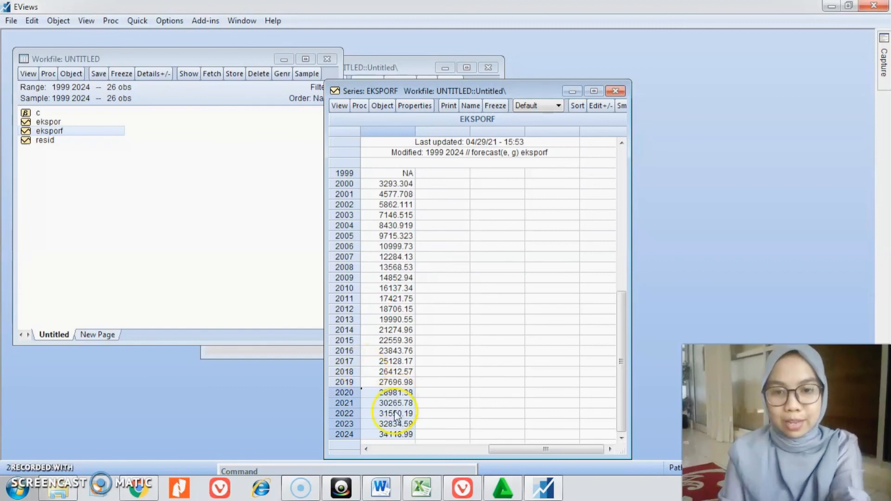
{"action": "left_click", "coordinate": [411, 403]}
{"action": "left_click", "coordinate": [390, 92]}
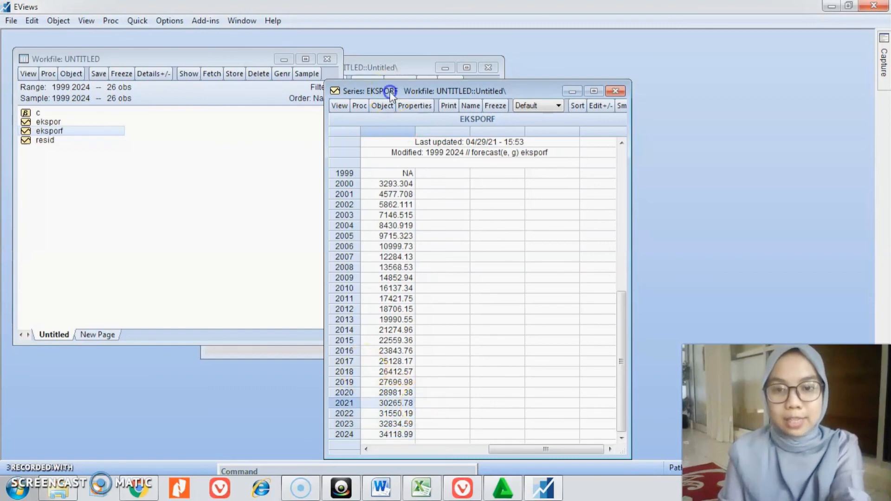
{"action": "left_click_drag", "start_coordinate": [391, 93], "coordinate": [361, 64]}
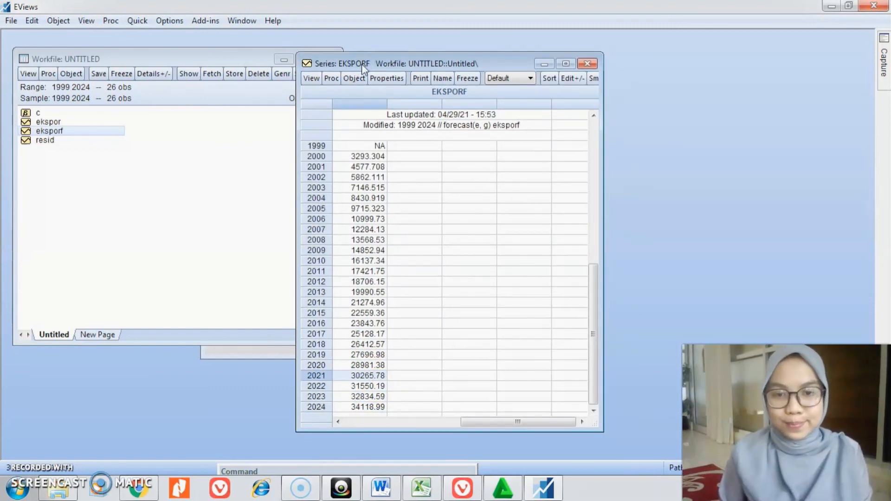